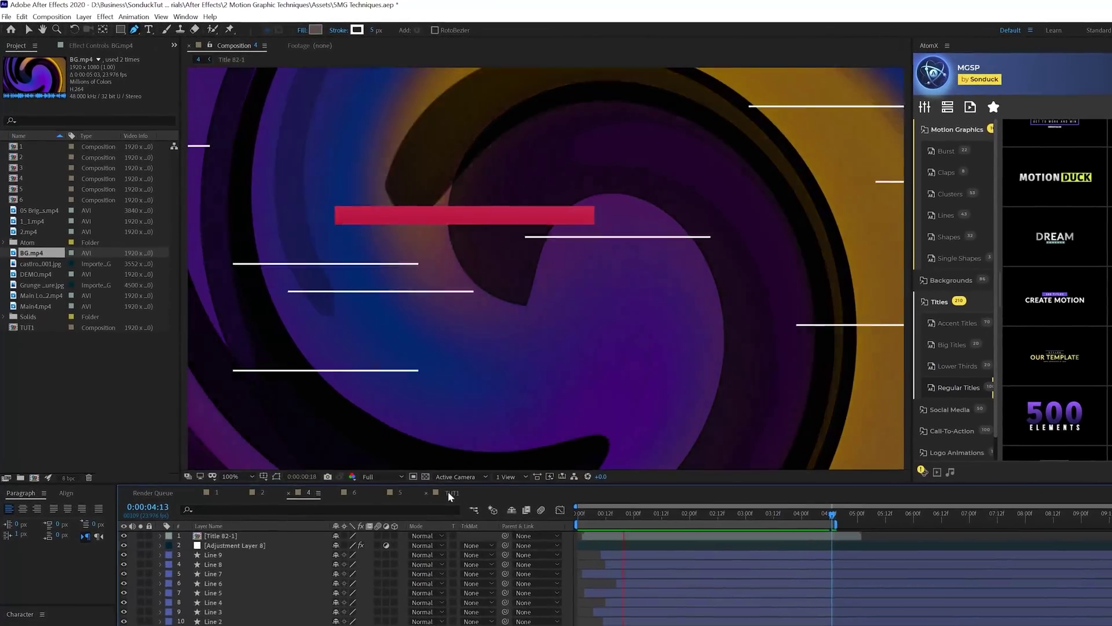
# Open TUT1 and draw a thin horizontal line with the Pen tool.
pyautogui.click(427, 466)
pyautogui.scroll(-2, 530, 206)
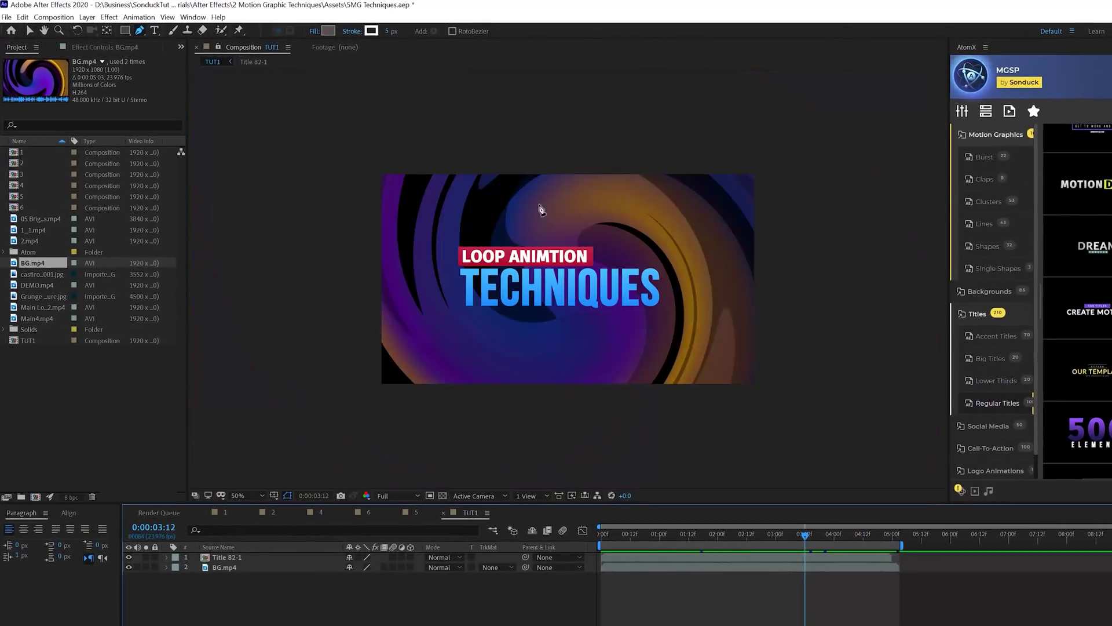
pyautogui.click(445, 227)
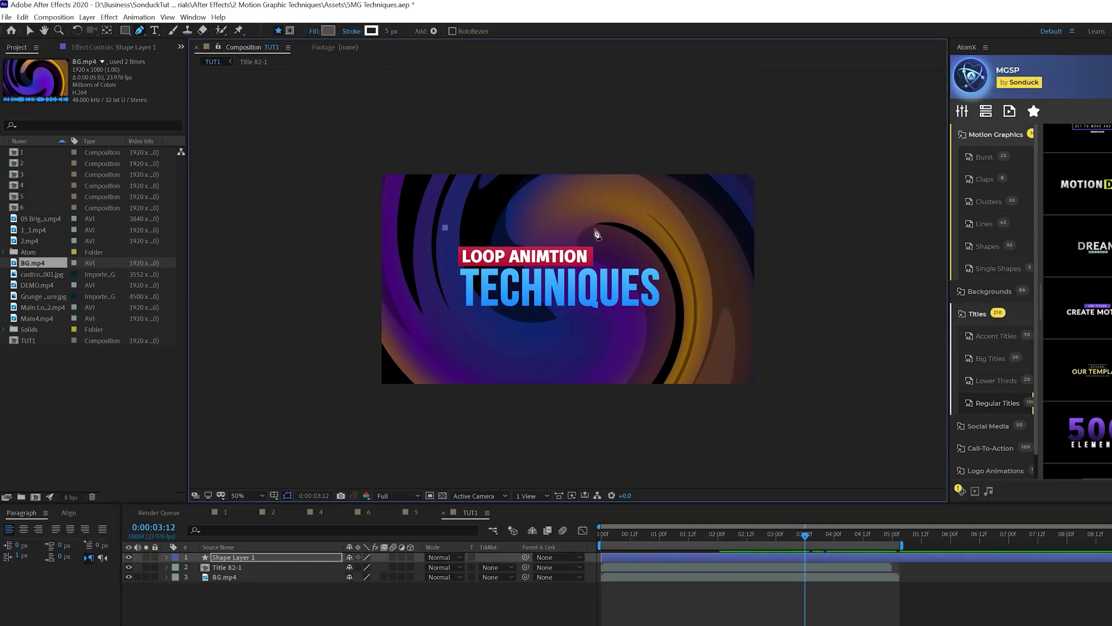
pyautogui.click(520, 228)
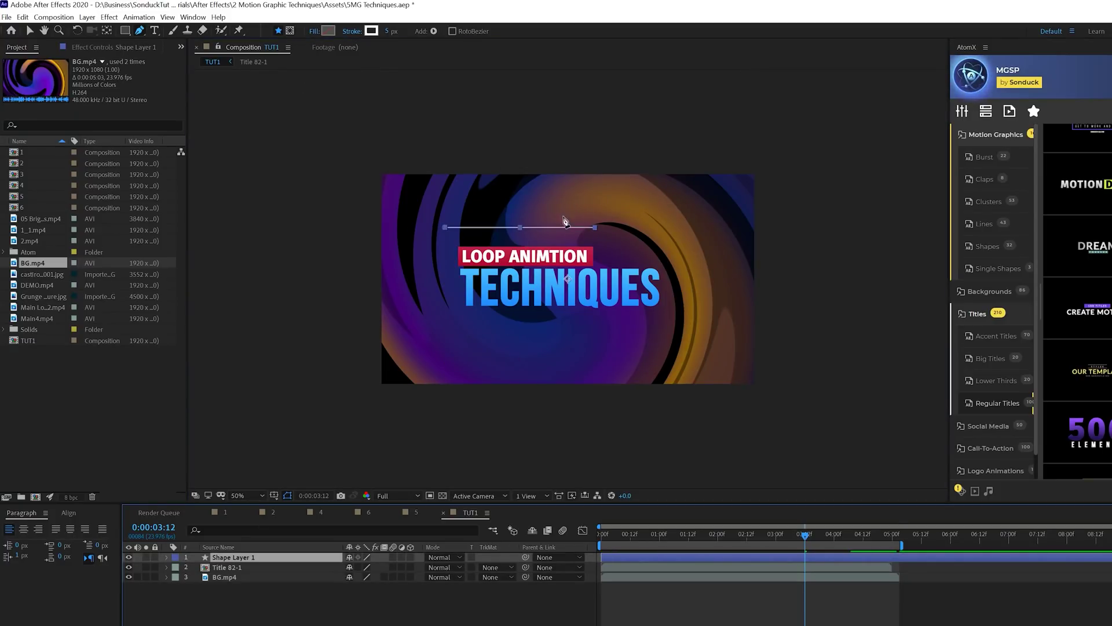
pyautogui.press('v')
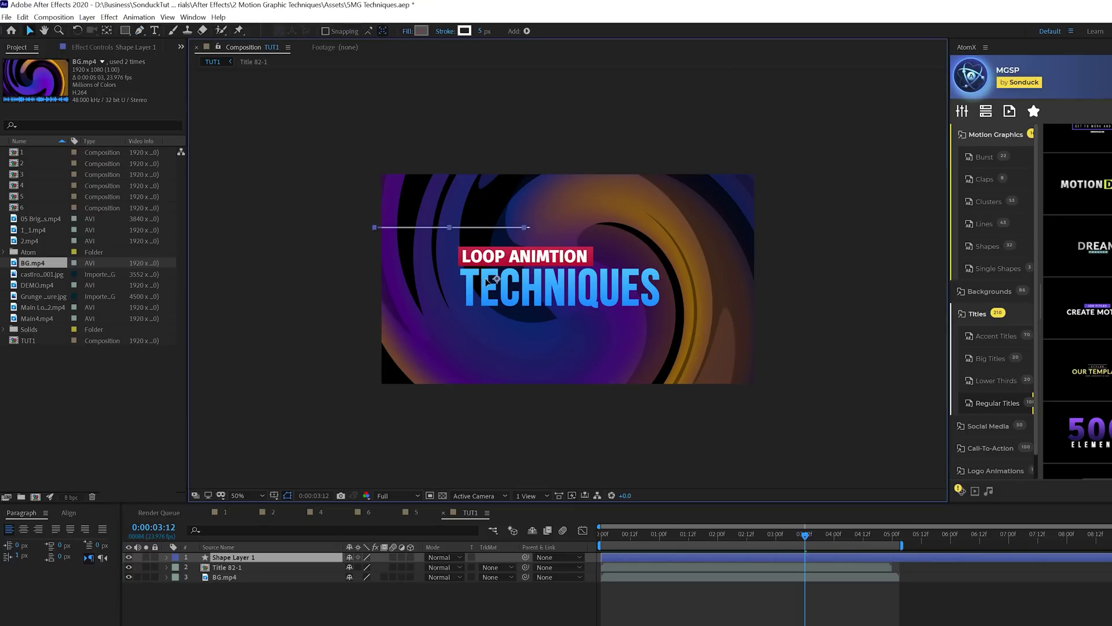
pyautogui.press('Home')
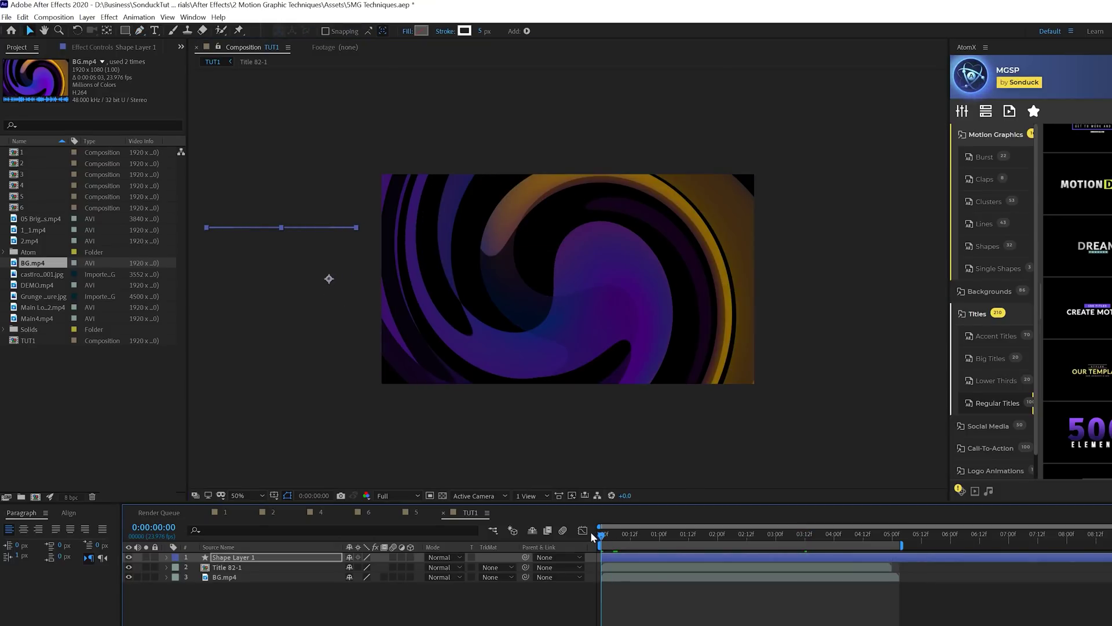
# Keyframe the line's Position so it slides from off the left edge to off the right, and preview it.
pyautogui.press('p')
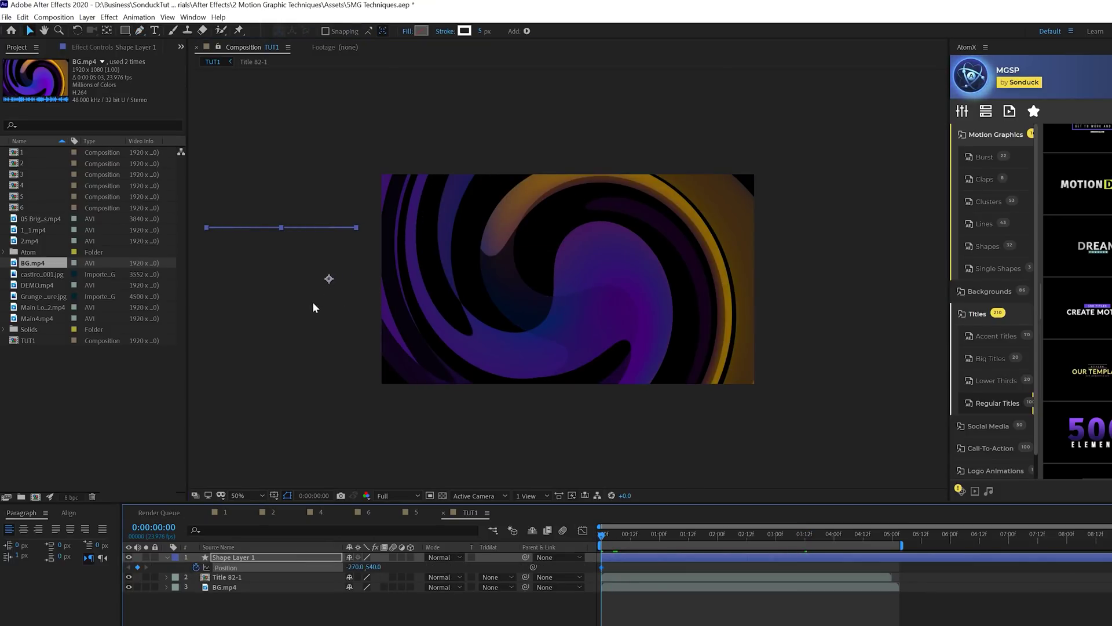
pyautogui.click(664, 534)
pyautogui.moveTo(326, 280); pyautogui.dragTo(505, 289)
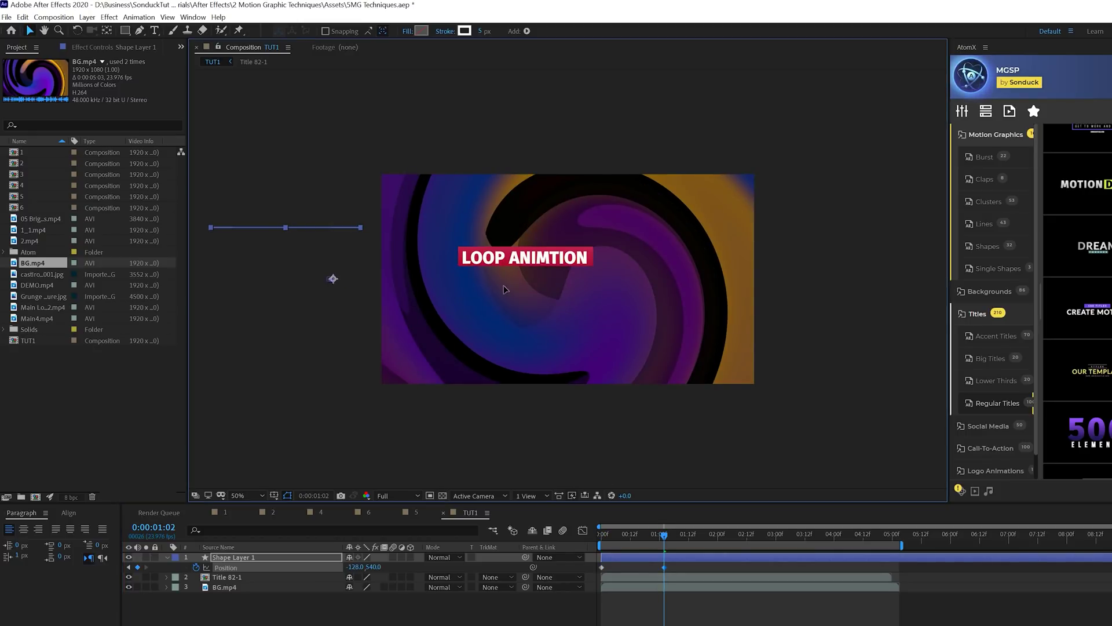
pyautogui.press('space')
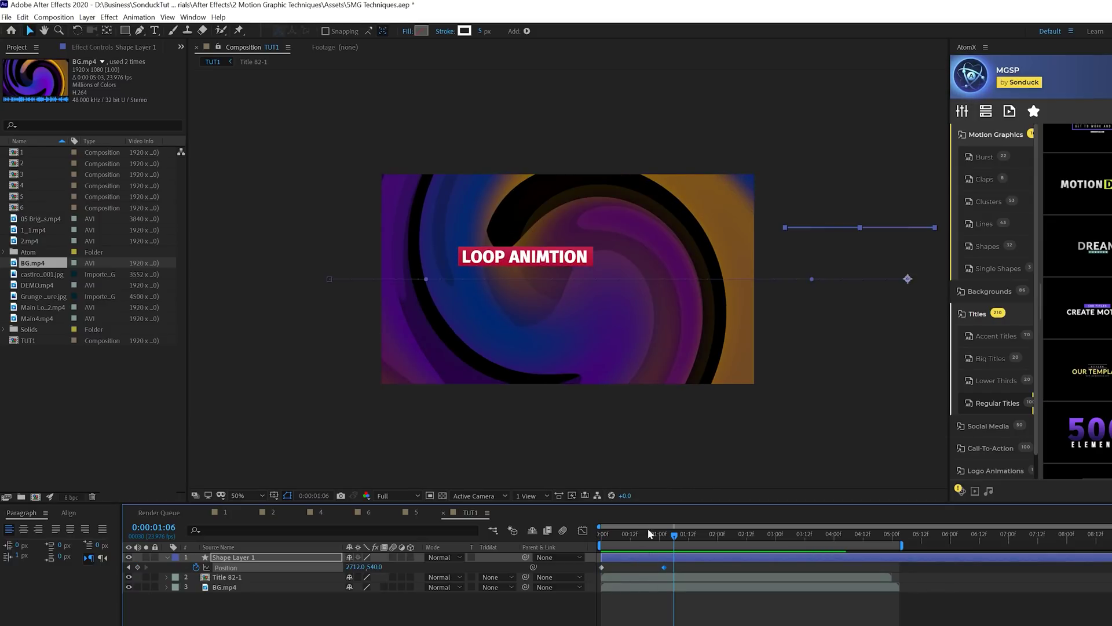
pyautogui.press('.')
pyautogui.moveTo(637, 537); pyautogui.dragTo(625, 537)
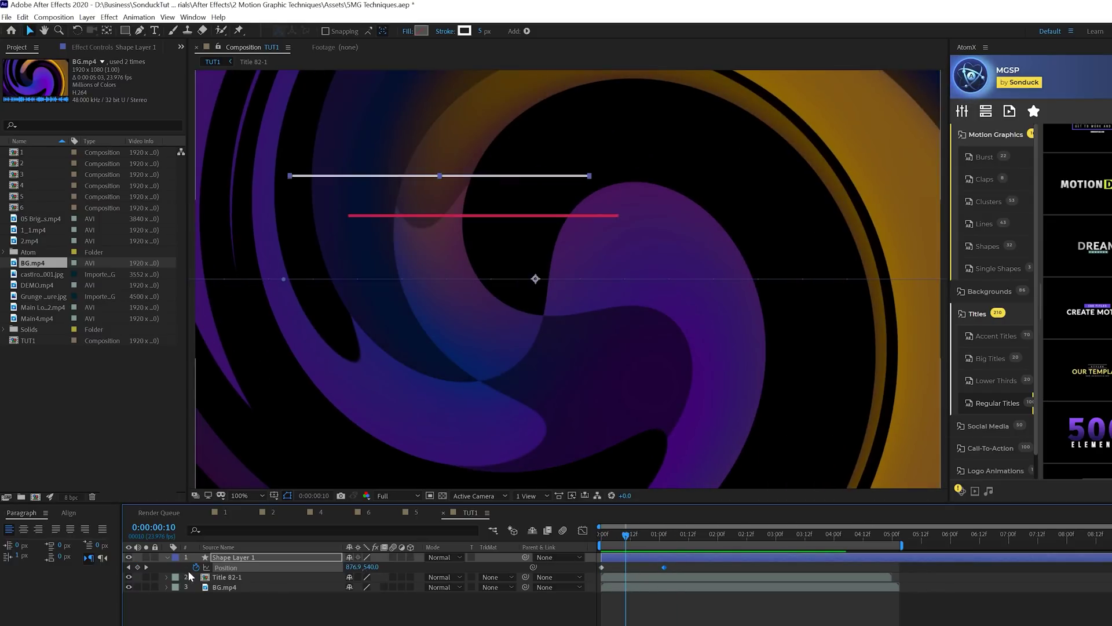
pyautogui.press('F2')
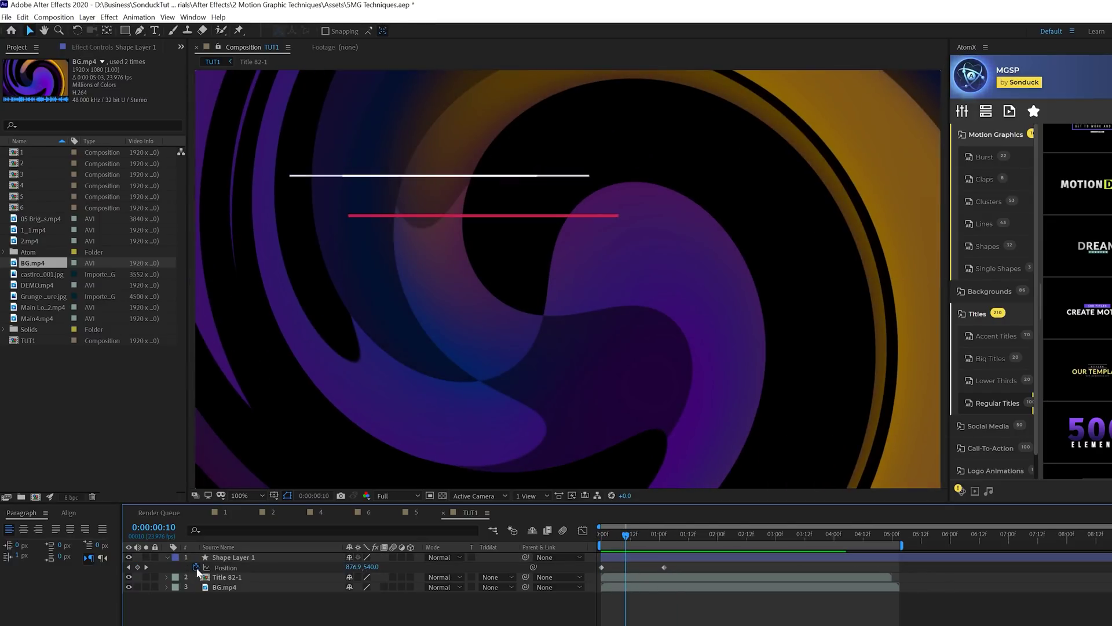
pyautogui.click(207, 568)
# Add a loopOut() expression to the line's Position so the slide repeats, and preview it.
pyautogui.keyDown('alt'); pyautogui.click(196, 571); pyautogui.keyUp('alt')
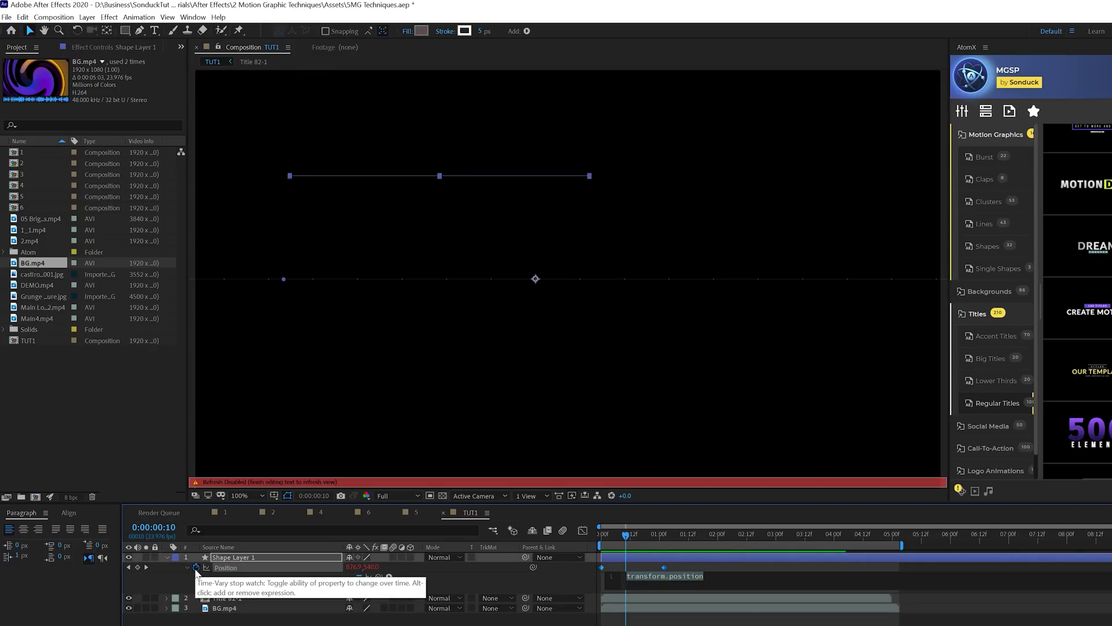
pyautogui.write('loopOut(')
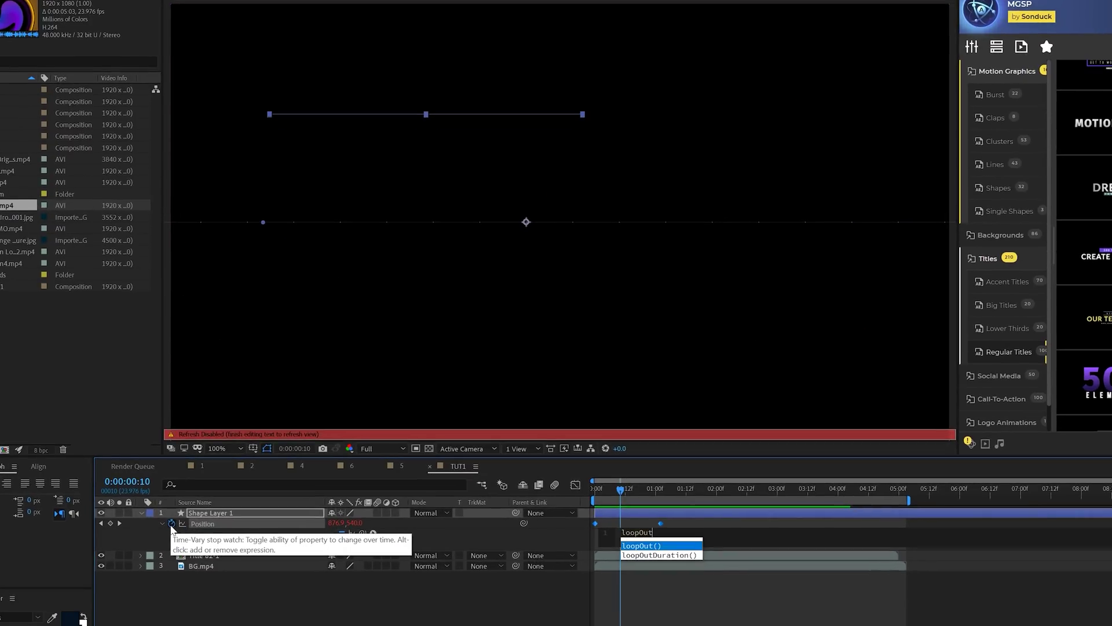
pyautogui.click(687, 562)
pyautogui.press('space')
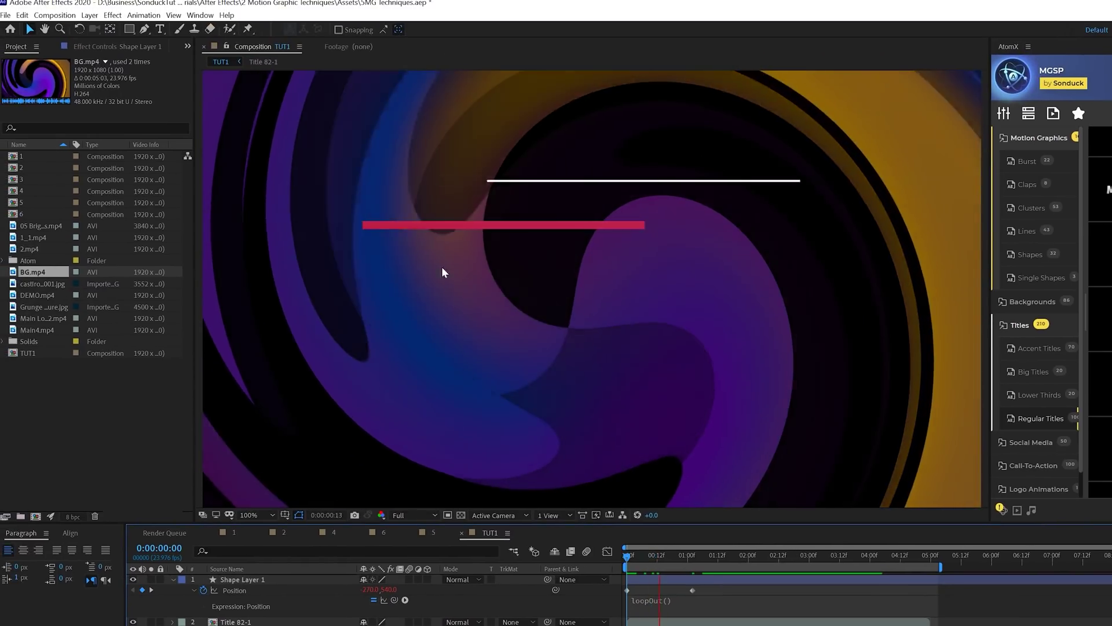
pyautogui.press(',')
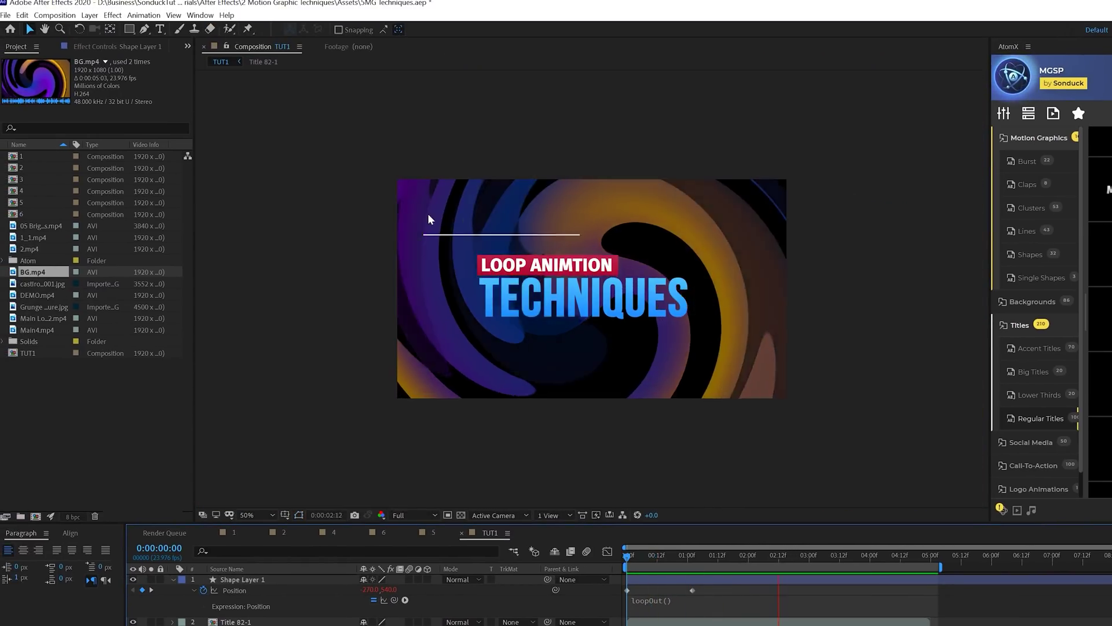
pyautogui.press('space')
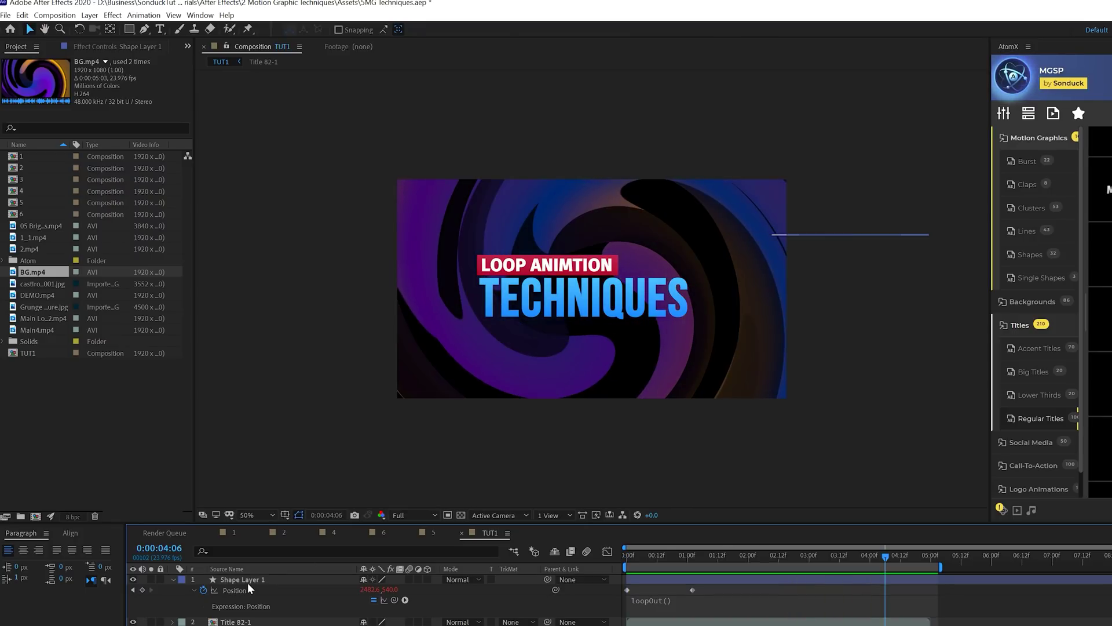
# Select the line layer and duplicate it with Ctrl+D.
pyautogui.click(248, 581)
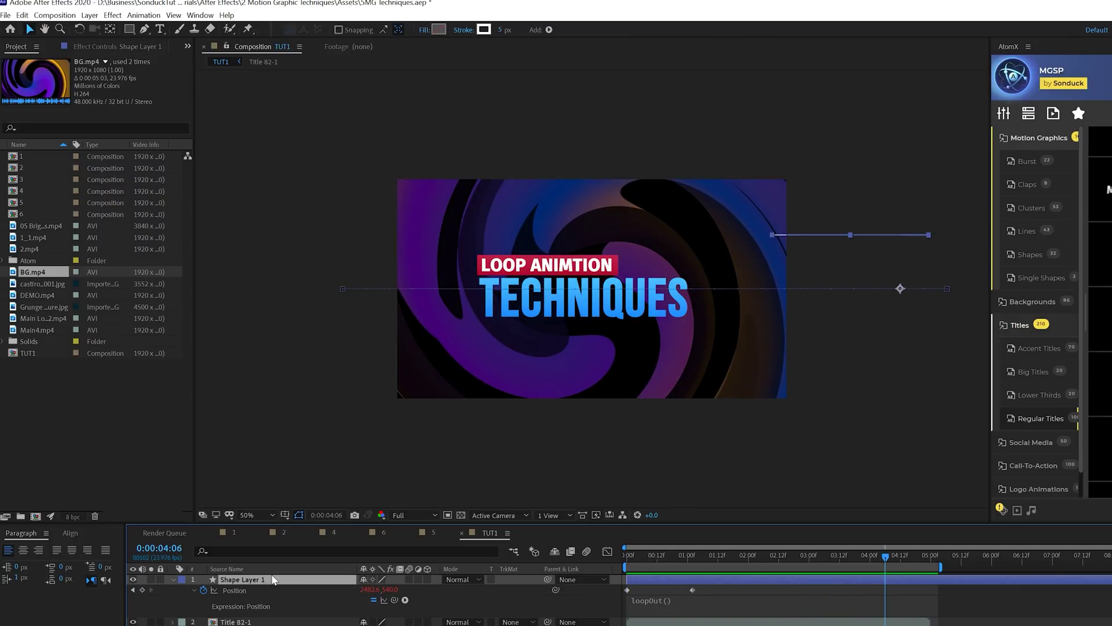
pyautogui.click(172, 579)
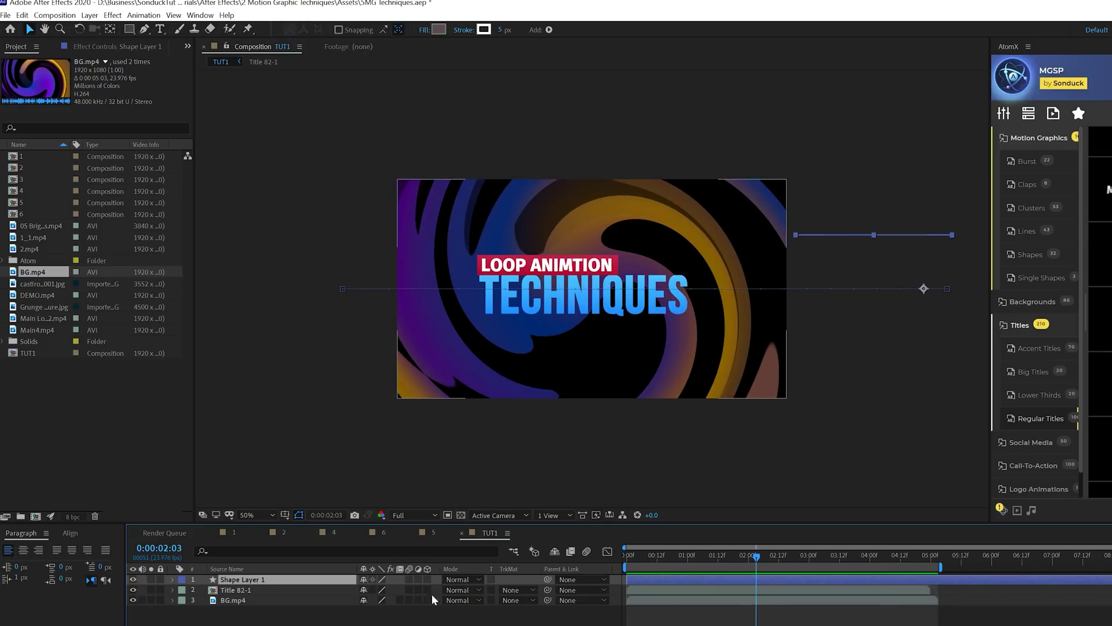
pyautogui.press('space')
pyautogui.press('space')
pyautogui.press('p')
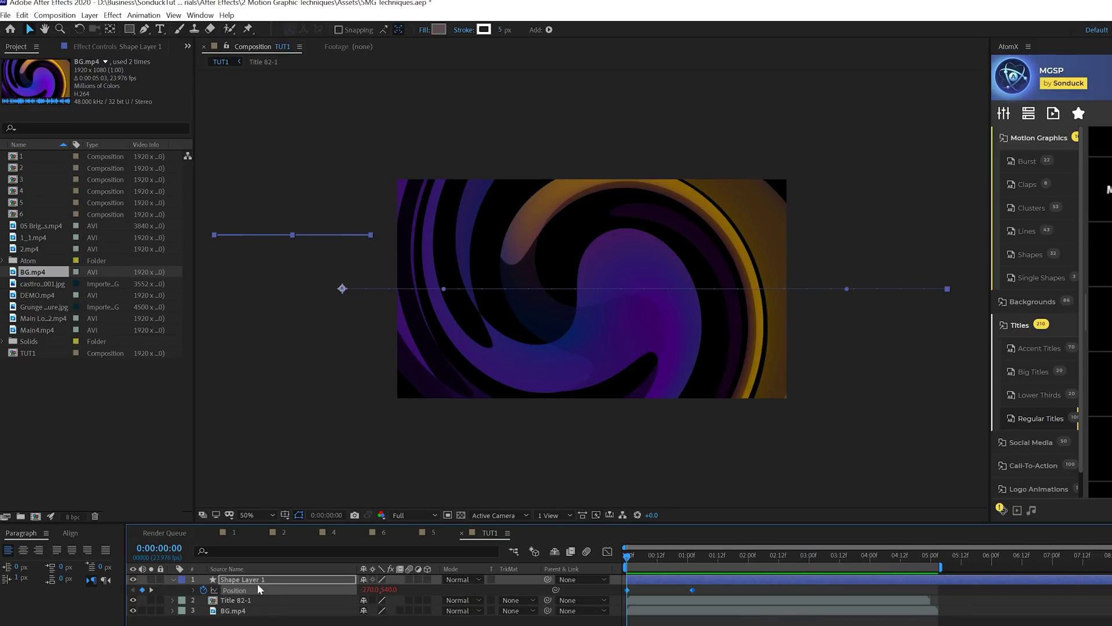
pyautogui.hotkey('ctrl', 'd')
pyautogui.click(342, 289)
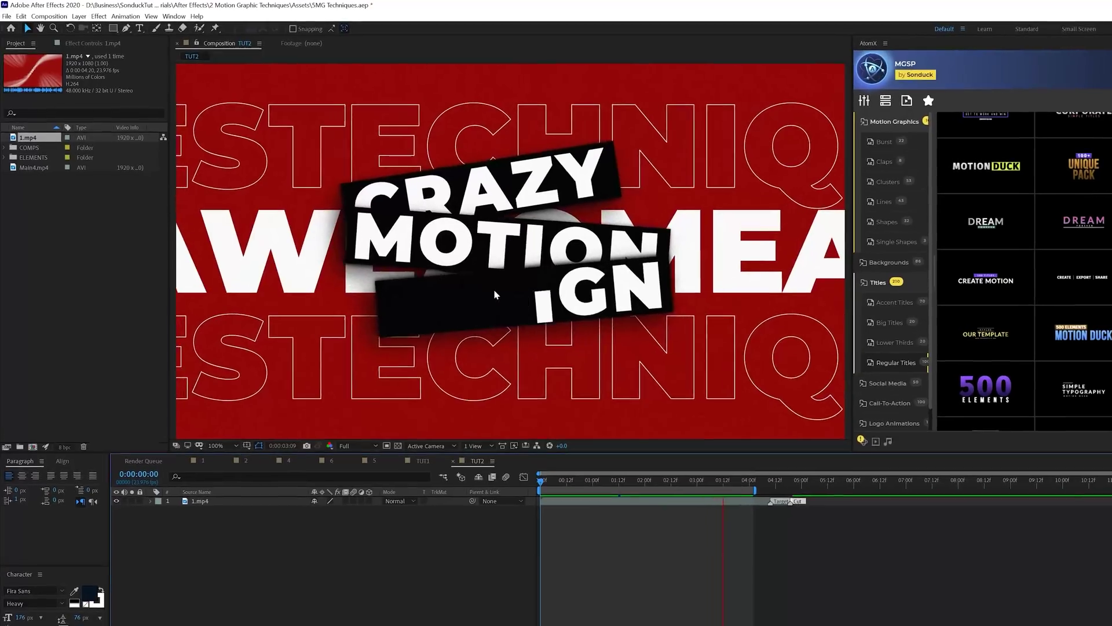
# Add a new adjustment layer to TUT2 at about one second in.
pyautogui.click(596, 484)
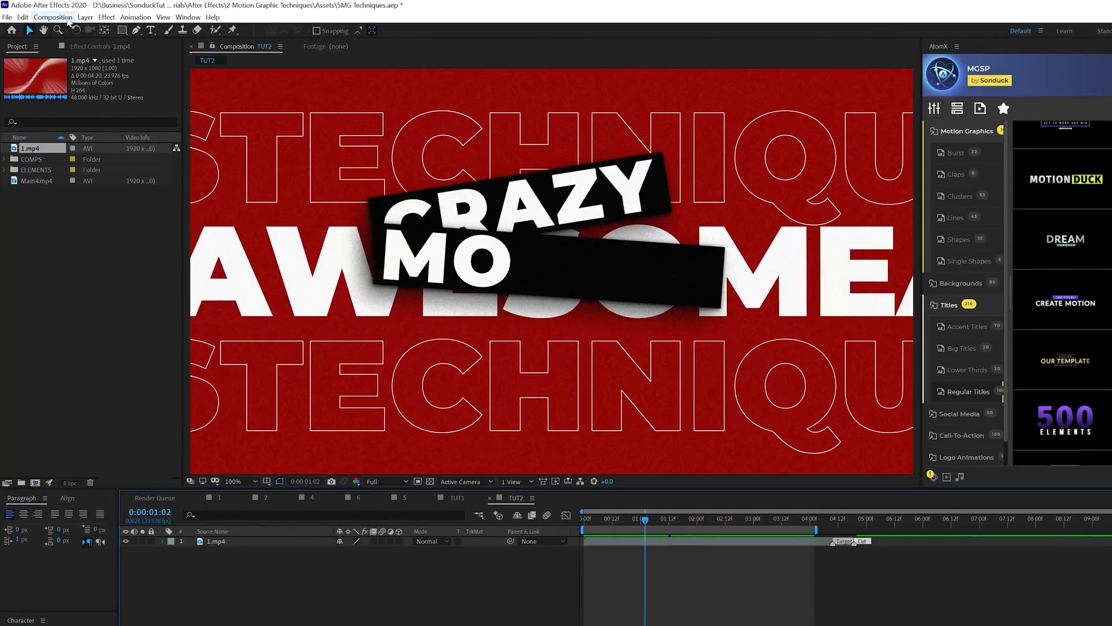
pyautogui.click(87, 20)
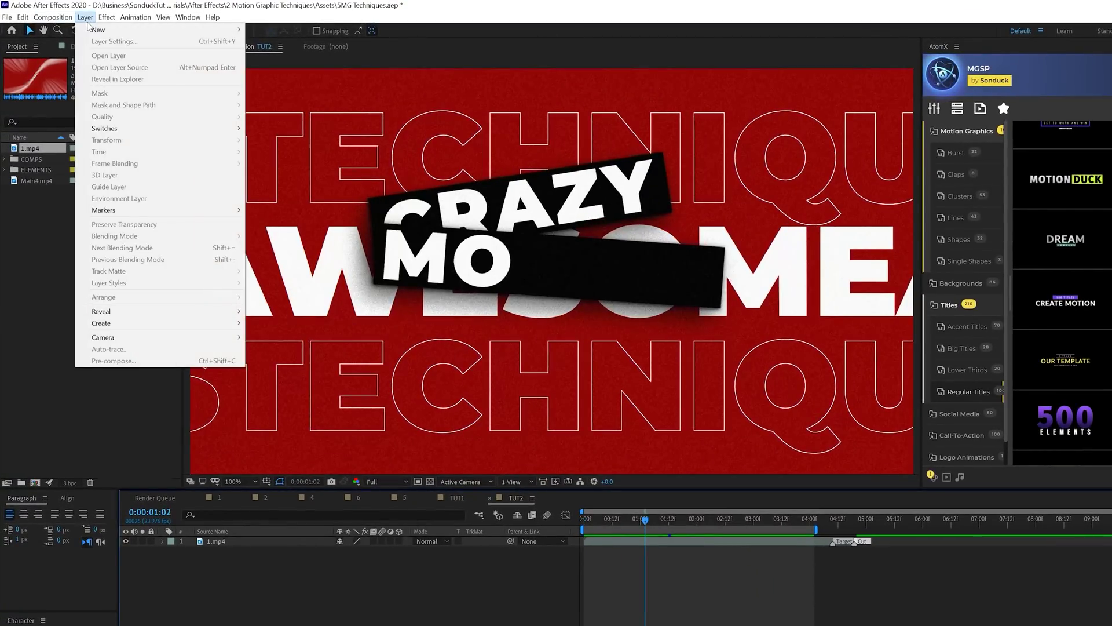
pyautogui.moveTo(91, 29)
pyautogui.click(273, 99)
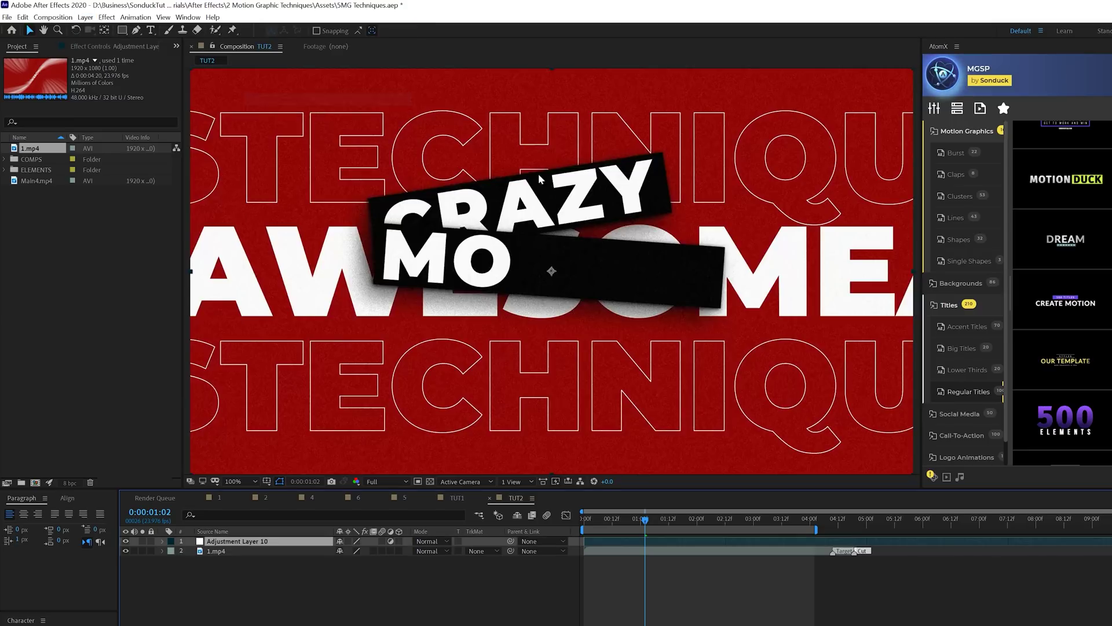
# Apply Stylize > Motion Tile to the adjustment layer and add a wiggle(.5,20) expression to Tile Center.
pyautogui.click(107, 17)
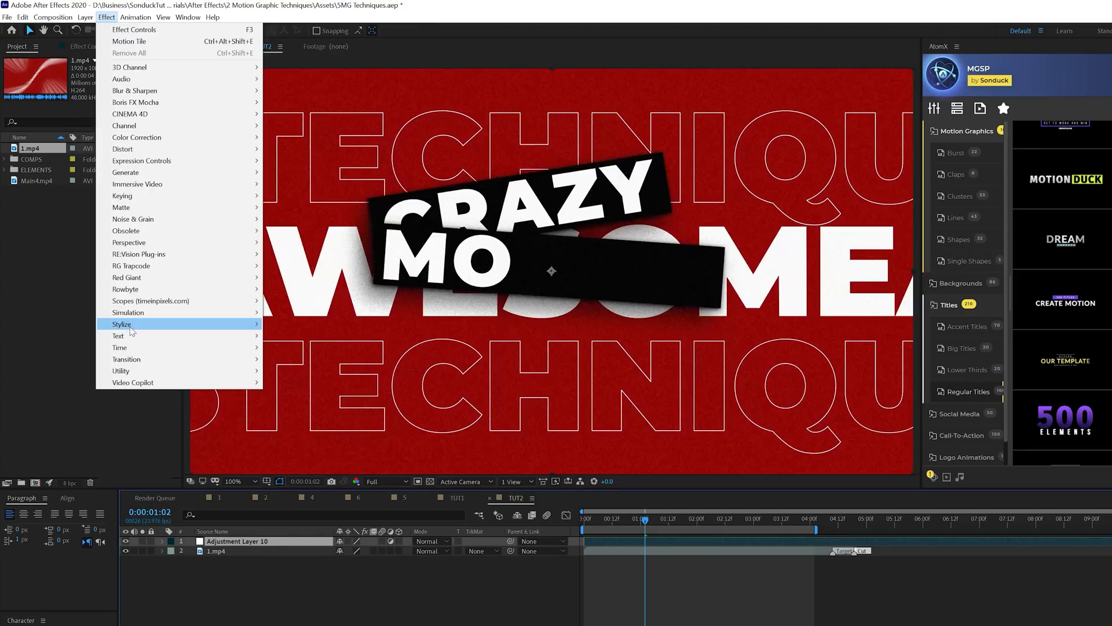
pyautogui.moveTo(244, 325)
pyautogui.click(294, 535)
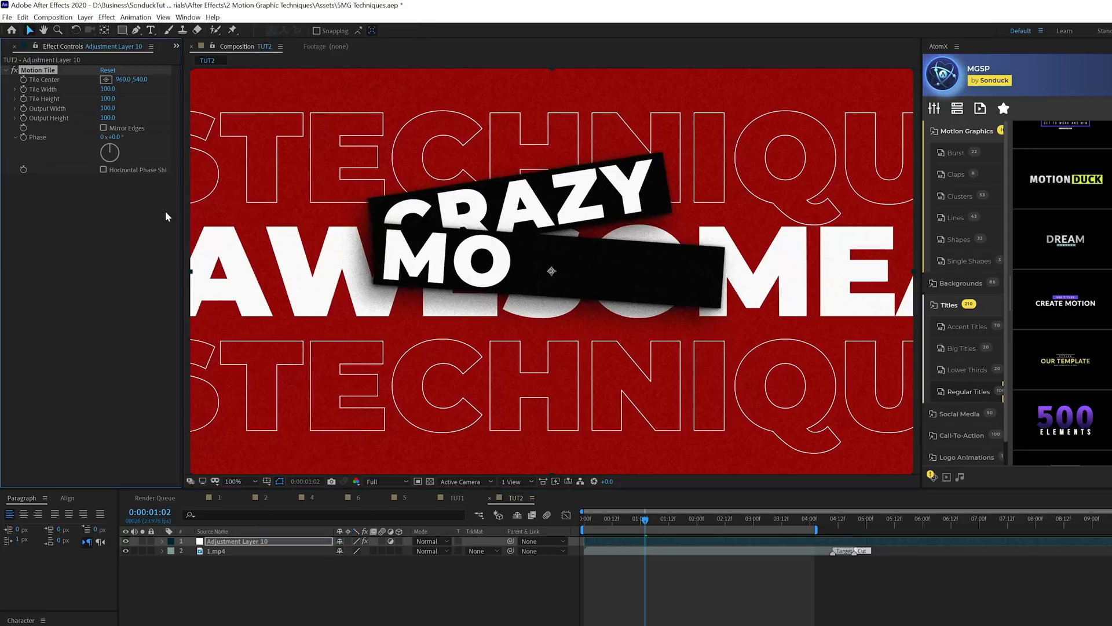
pyautogui.keyDown('alt'); pyautogui.click(24, 80); pyautogui.keyUp('alt')
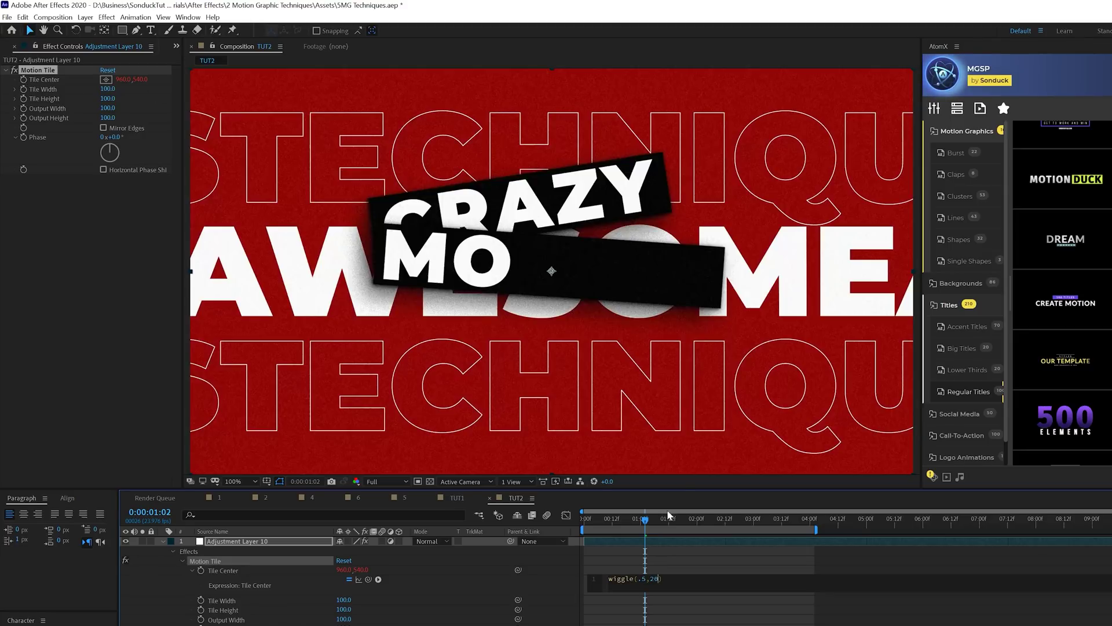
# Change the Tile Center expression to wiggle(.5,70) and preview the slowly drifting tiled text.
pyautogui.press('KP_Enter')
pyautogui.press('space')
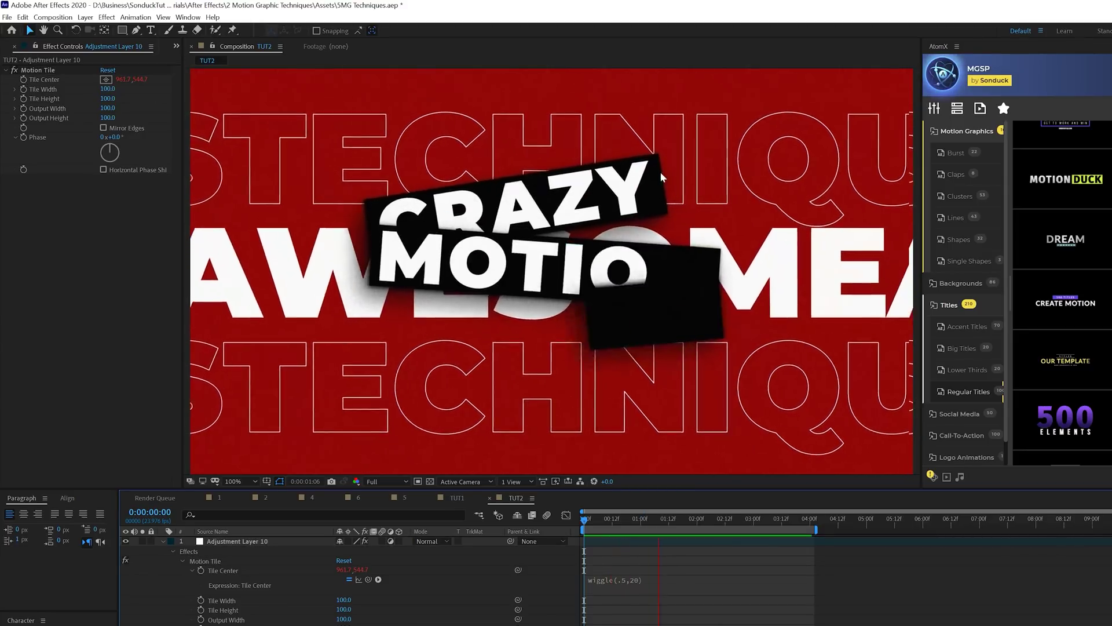
pyautogui.press('space')
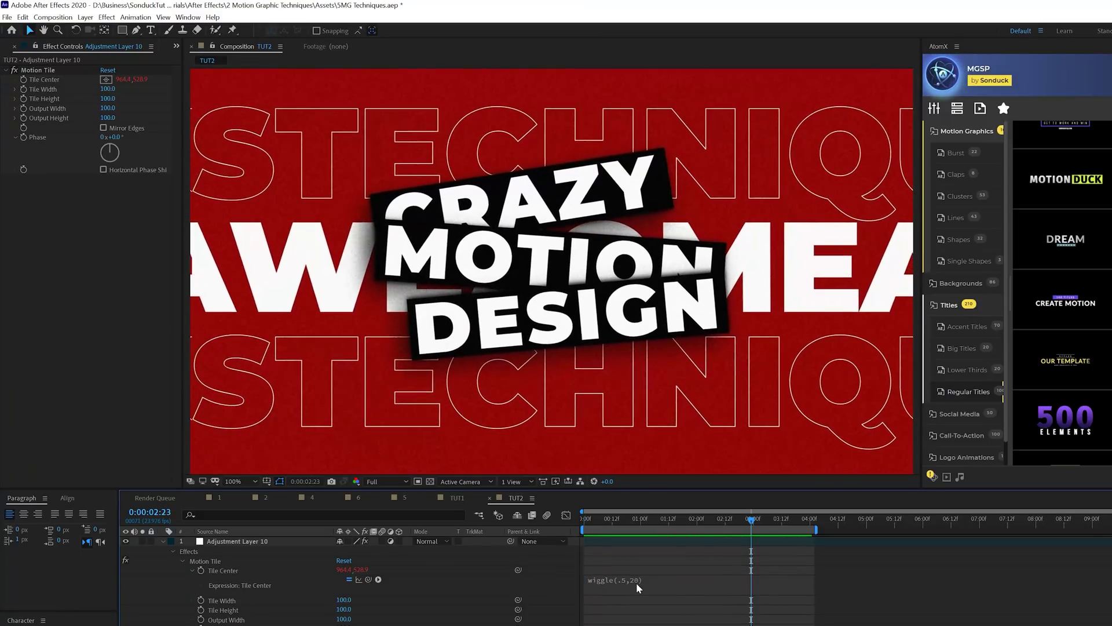
pyautogui.click(640, 586)
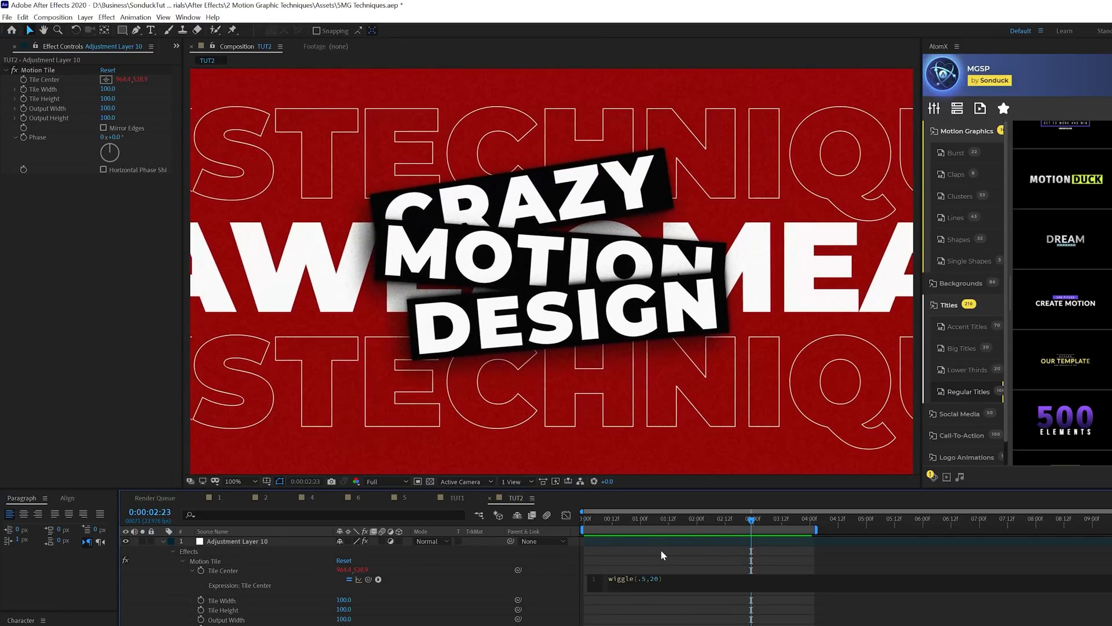
pyautogui.press('KP_Enter')
pyautogui.press('space')
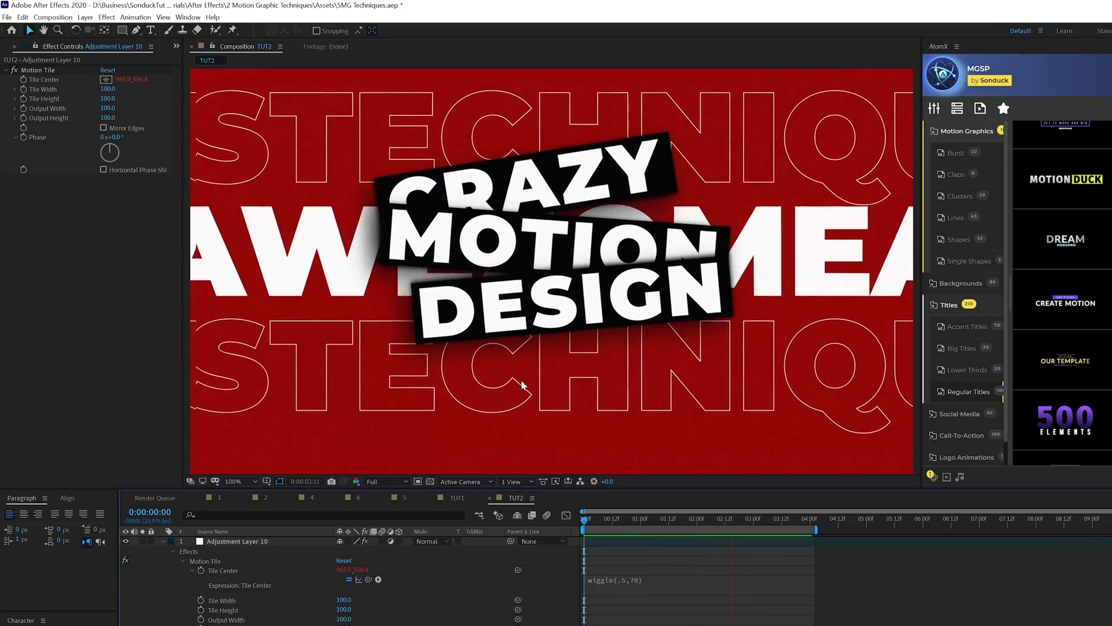
pyautogui.moveTo(684, 524); pyautogui.dragTo(716, 525)
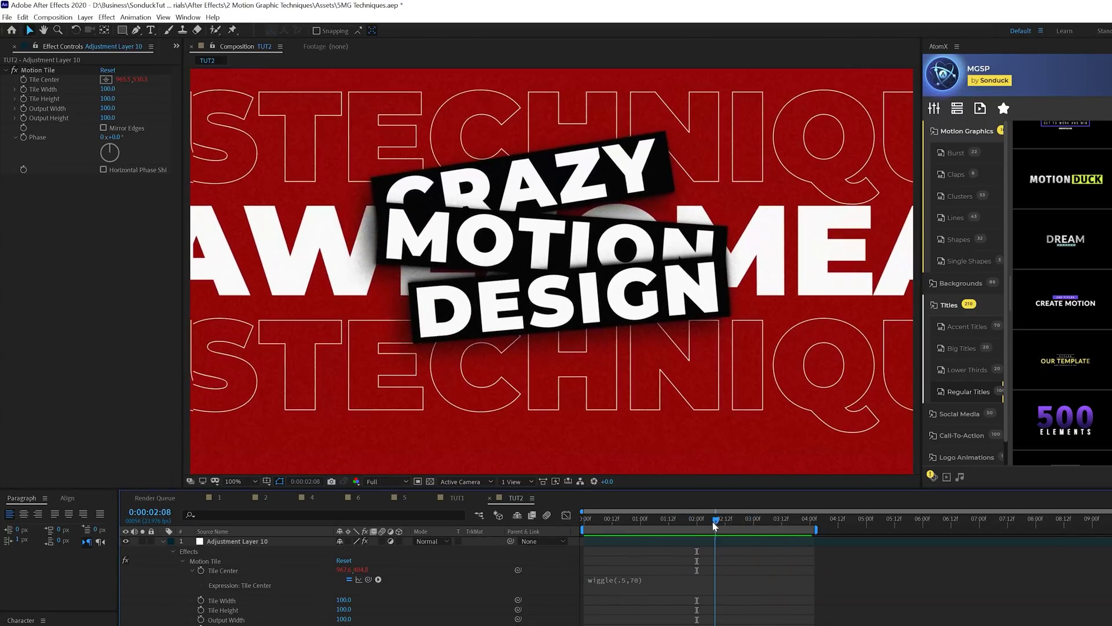
pyautogui.scroll(-2, 619, 422)
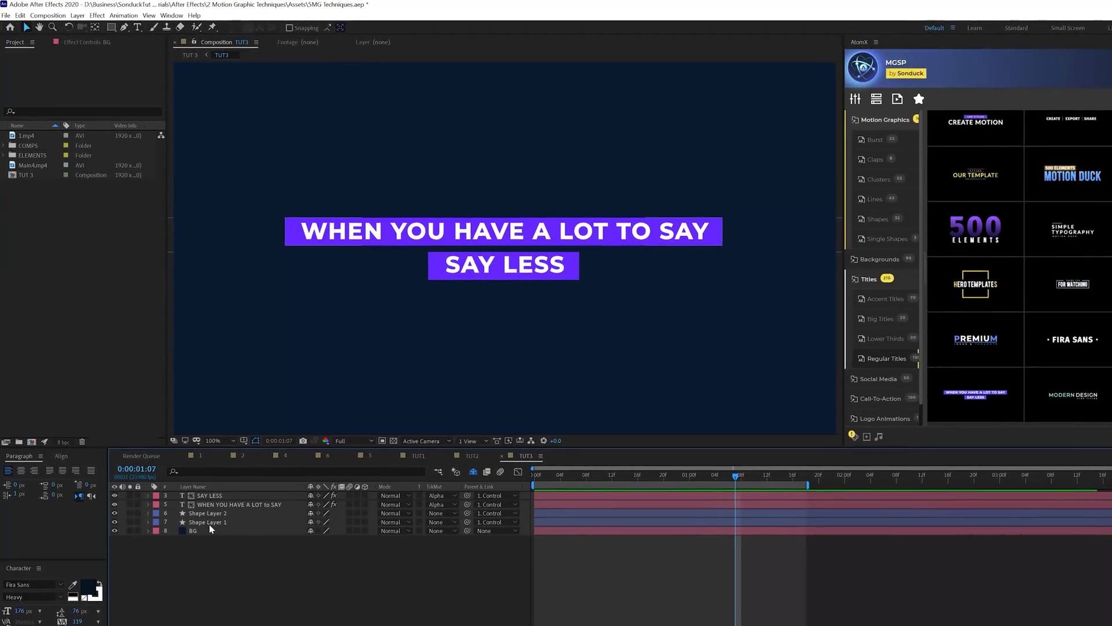
# Duplicate the two purple bar layers twice, offsetting each copy a few frames later.
pyautogui.click(210, 525)
pyautogui.keyDown('shift'); pyautogui.click(211, 519); pyautogui.keyUp('shift')
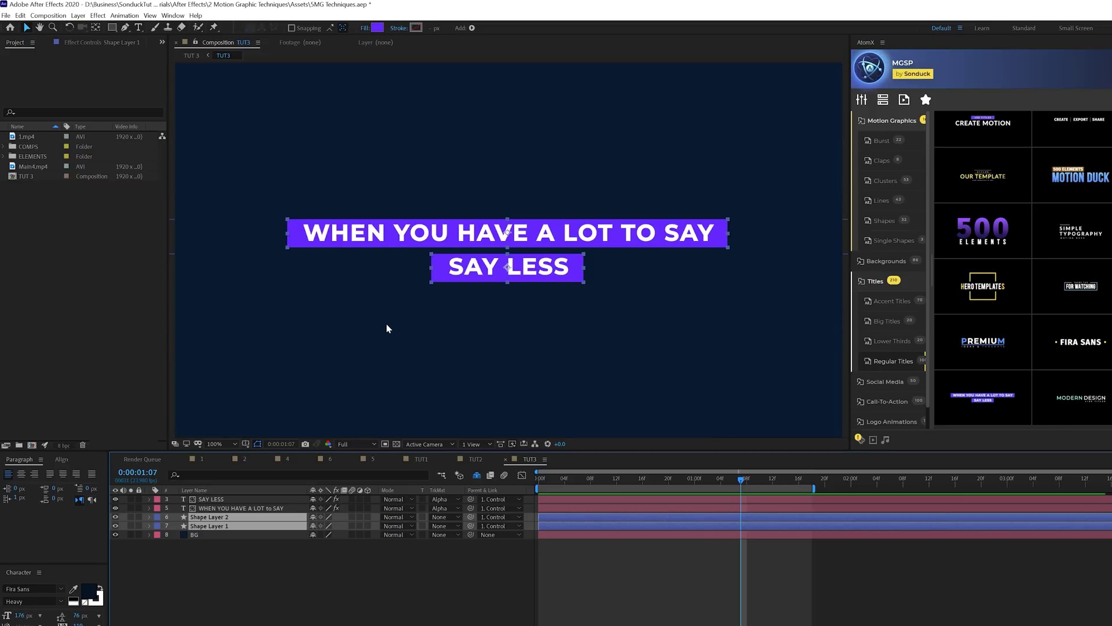
pyautogui.hotkey('ctrl', 'd')
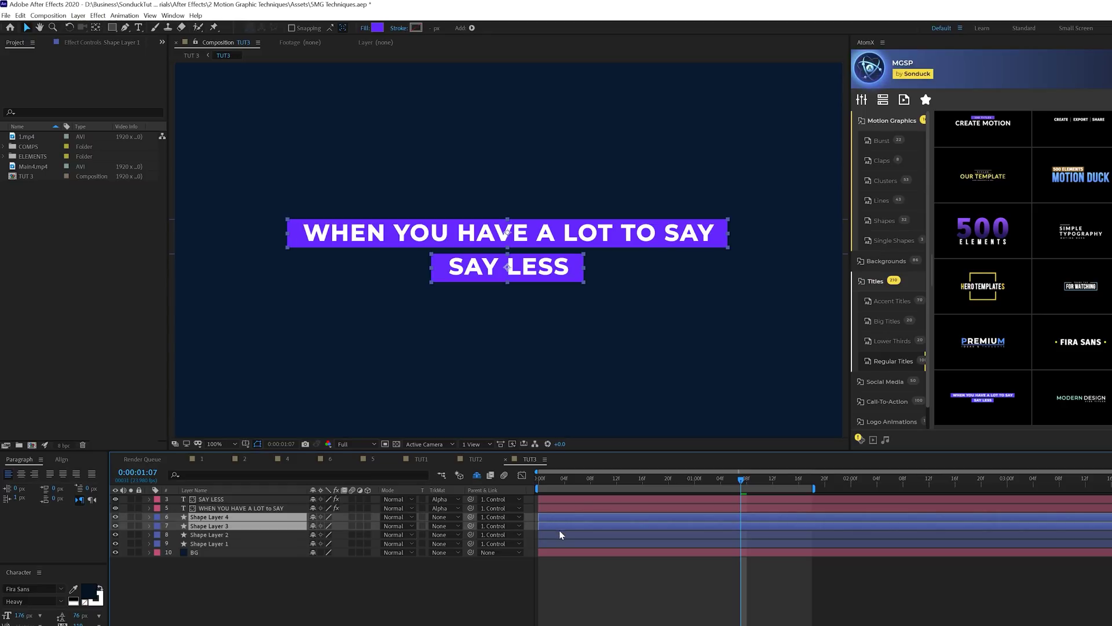
pyautogui.moveTo(552, 527); pyautogui.dragTo(555, 526)
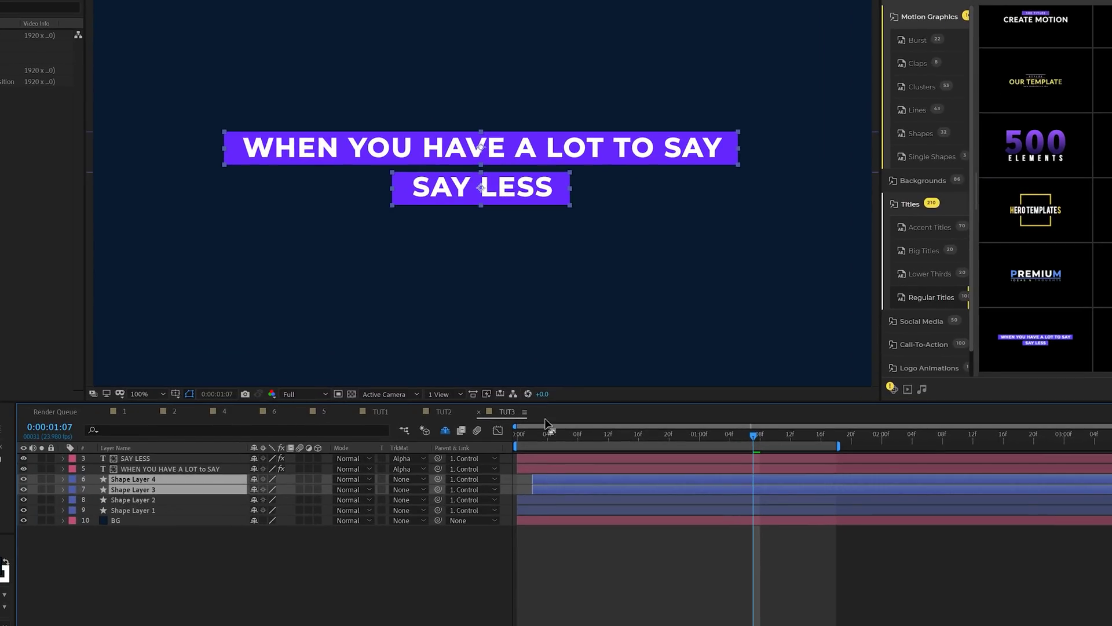
pyautogui.click(555, 434)
pyautogui.hotkey('ctrl', 'd')
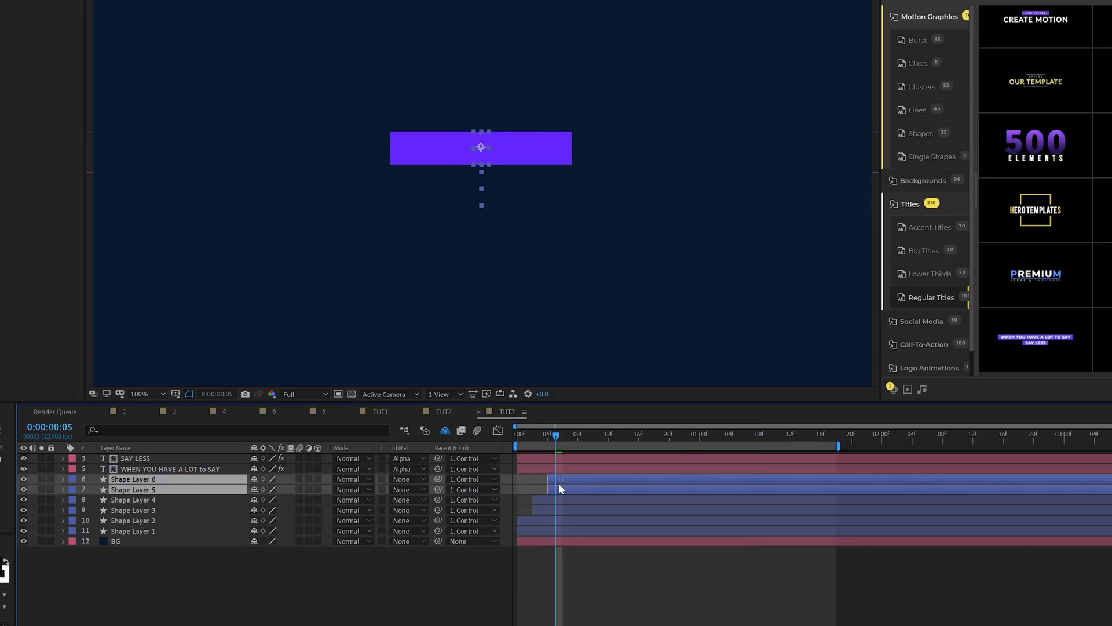
pyautogui.click(523, 433)
# Set the bar copies' fills to yellow and white and preview the staged coloured reveal.
pyautogui.click(155, 520)
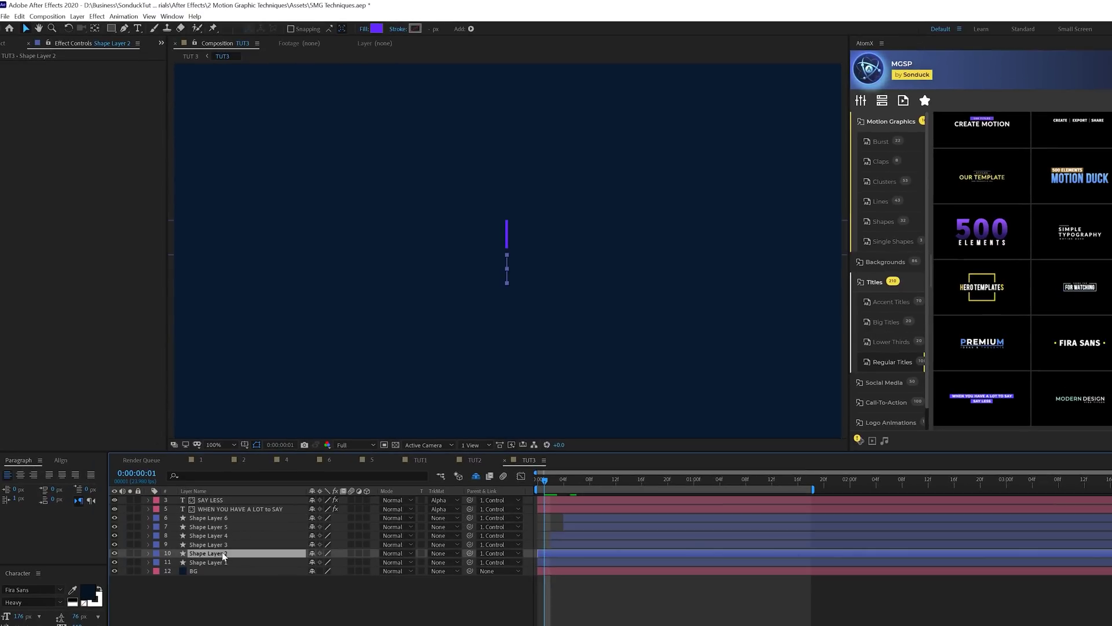
pyautogui.keyDown('shift'); pyautogui.click(150, 532); pyautogui.keyUp('shift')
pyautogui.click(376, 28)
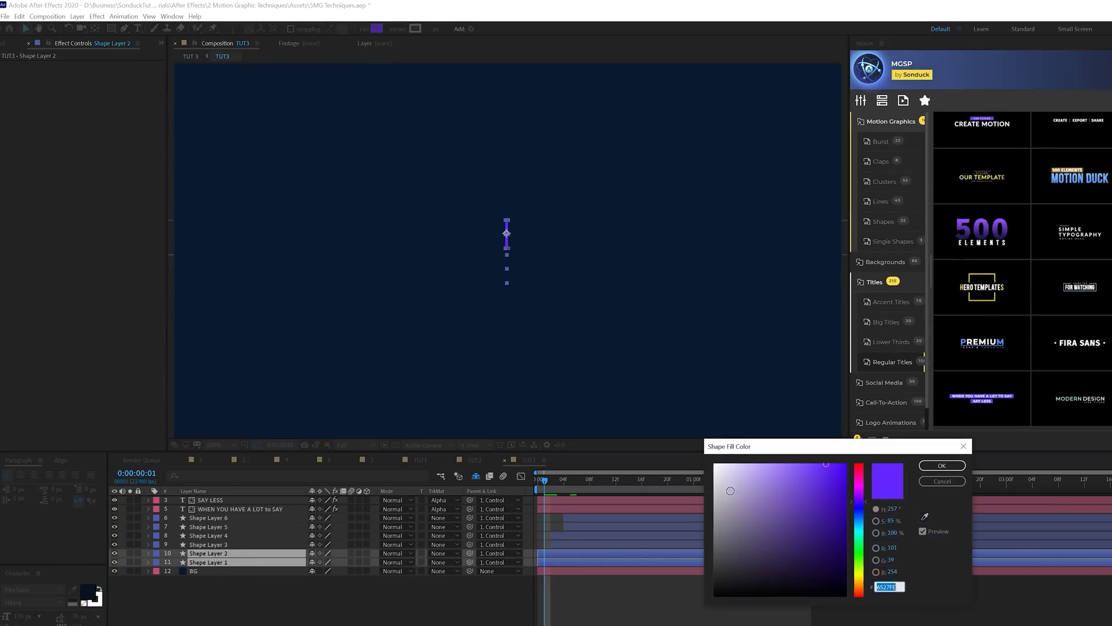
pyautogui.click(942, 465)
pyautogui.click(207, 535)
pyautogui.keyDown('shift'); pyautogui.click(208, 544); pyautogui.keyUp('shift')
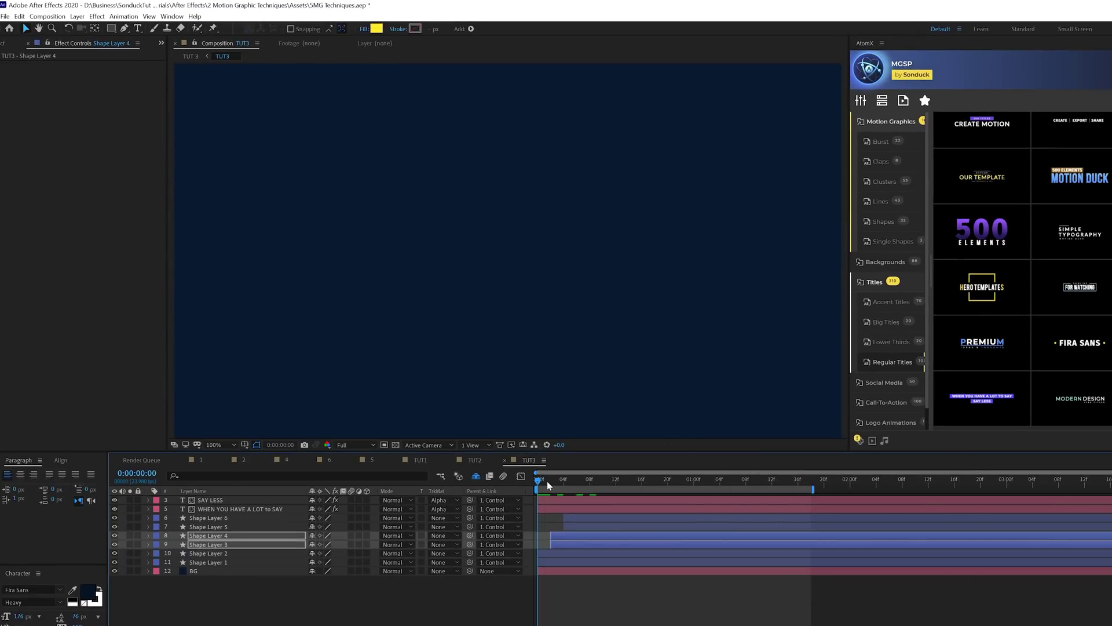
pyautogui.press('space')
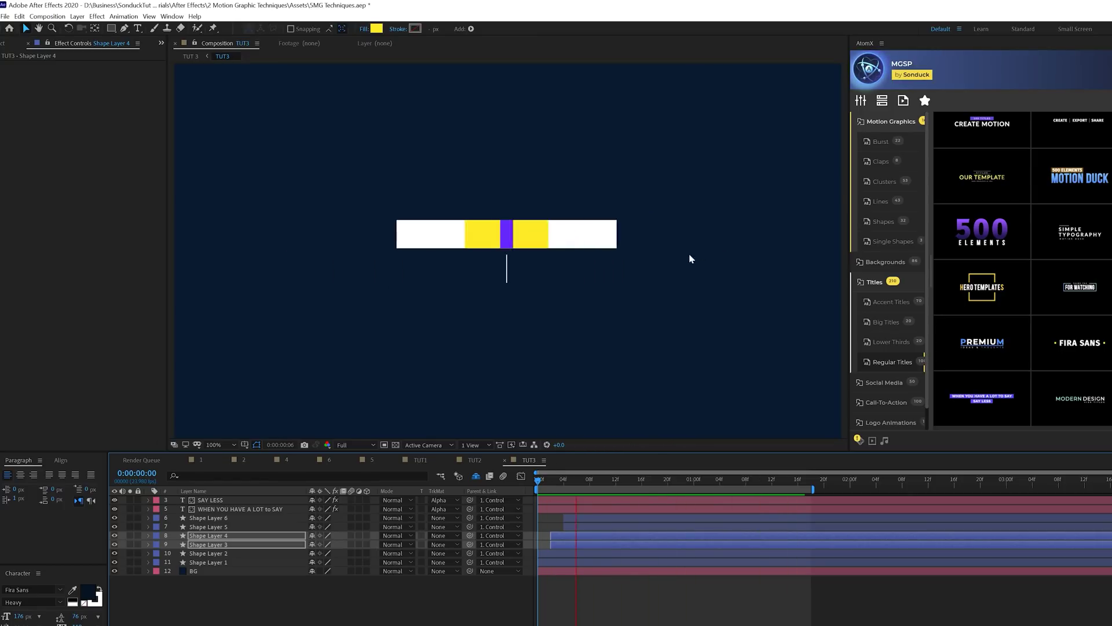
pyautogui.moveTo(545, 479); pyautogui.dragTo(595, 482)
pyautogui.press('space')
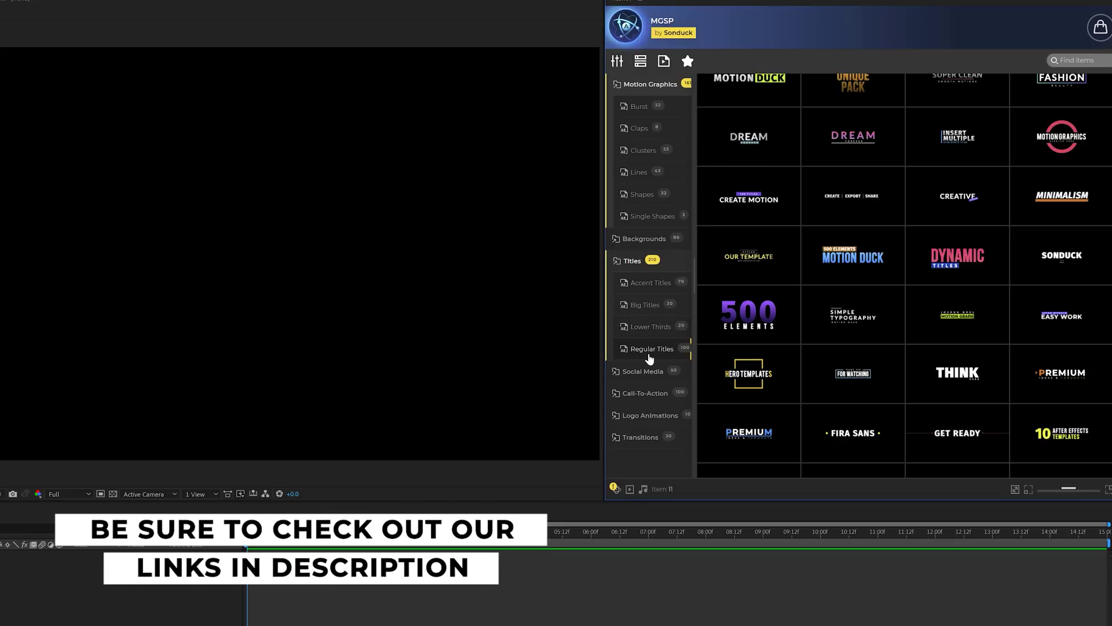
# Apply the Title 77 'CREATE MOTION' preset from AtomX Titles > Regular Titles.
pyautogui.click(644, 239)
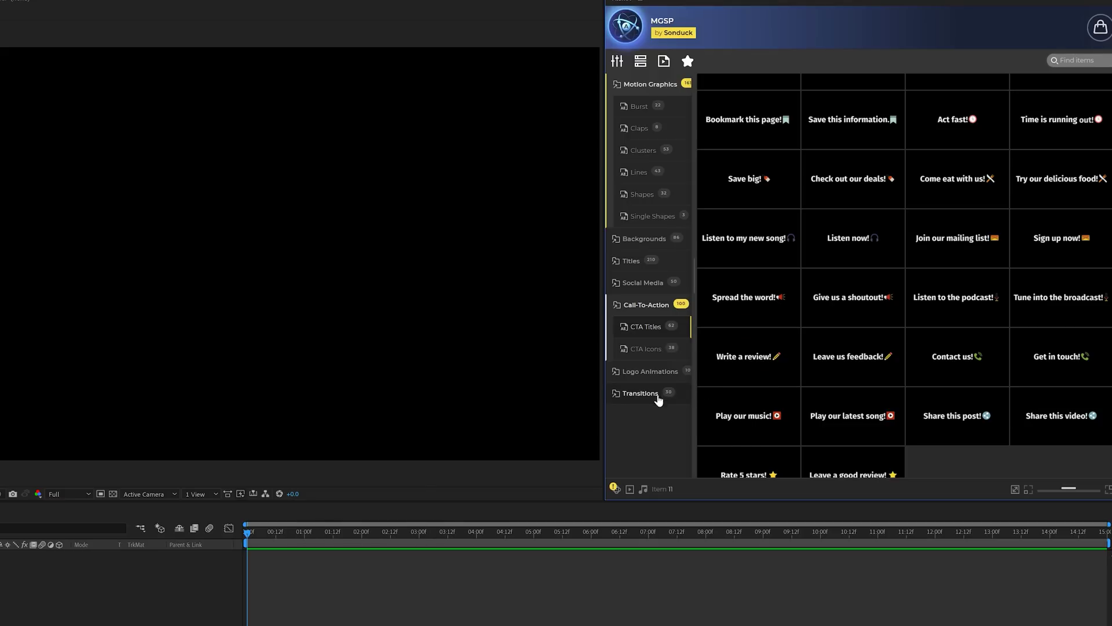
pyautogui.click(658, 394)
pyautogui.moveTo(745, 343)
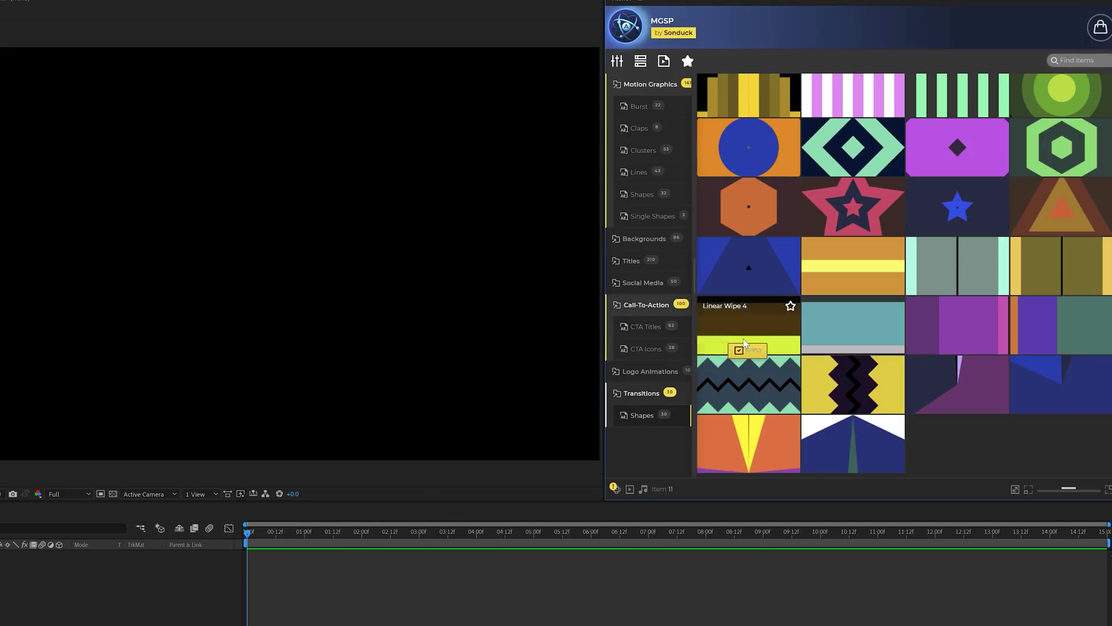
pyautogui.click(631, 261)
pyautogui.click(647, 352)
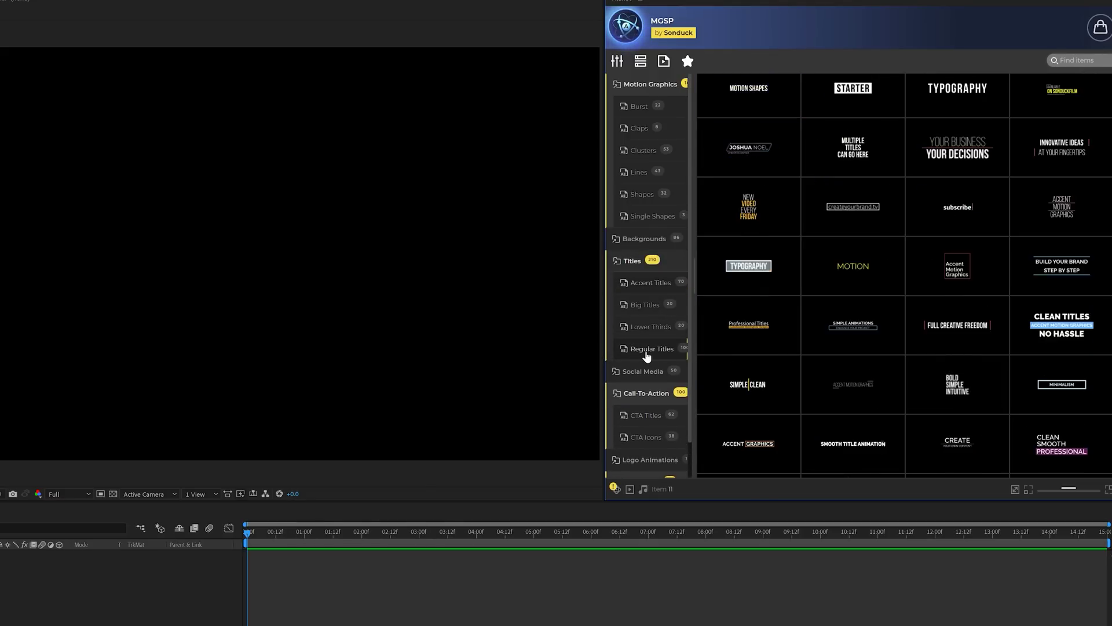
pyautogui.scroll(-5, 771, 325)
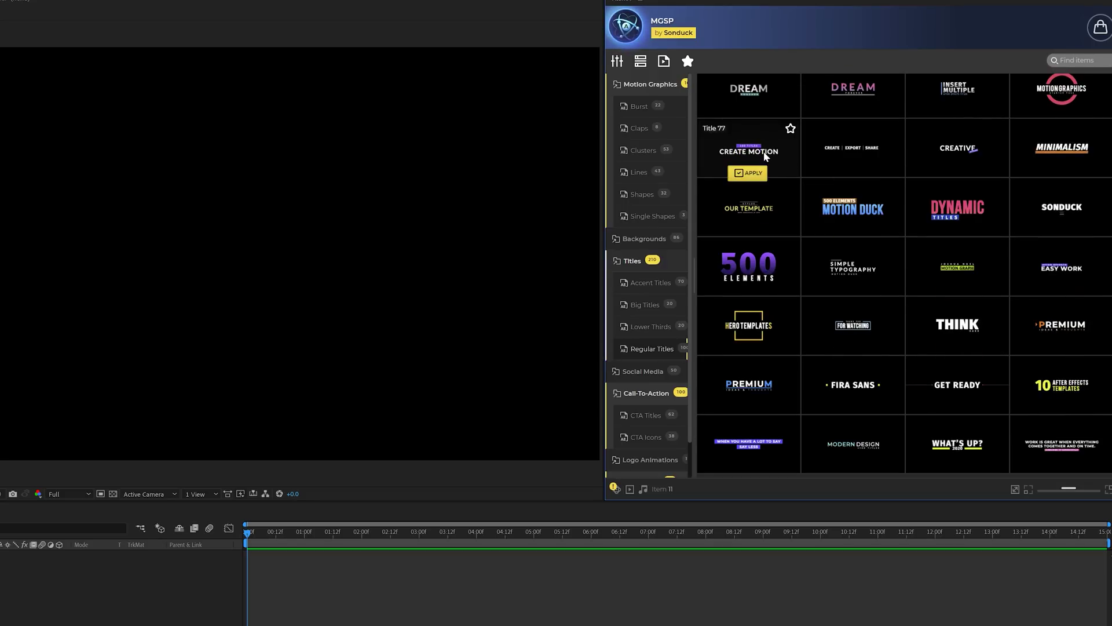
pyautogui.click(753, 177)
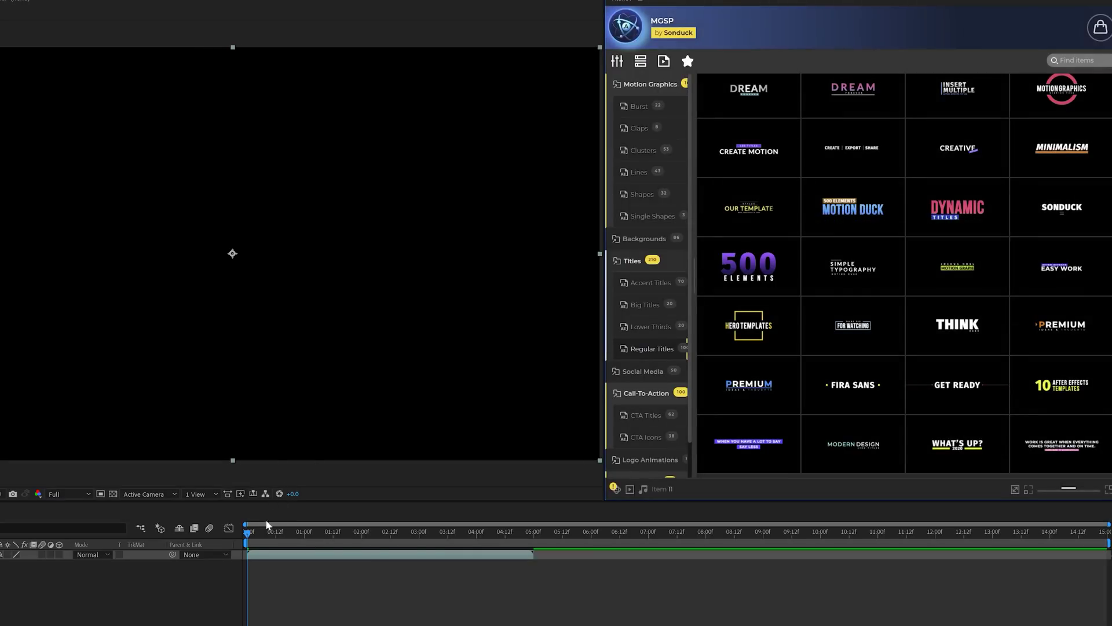
pyautogui.moveTo(258, 534); pyautogui.dragTo(391, 533)
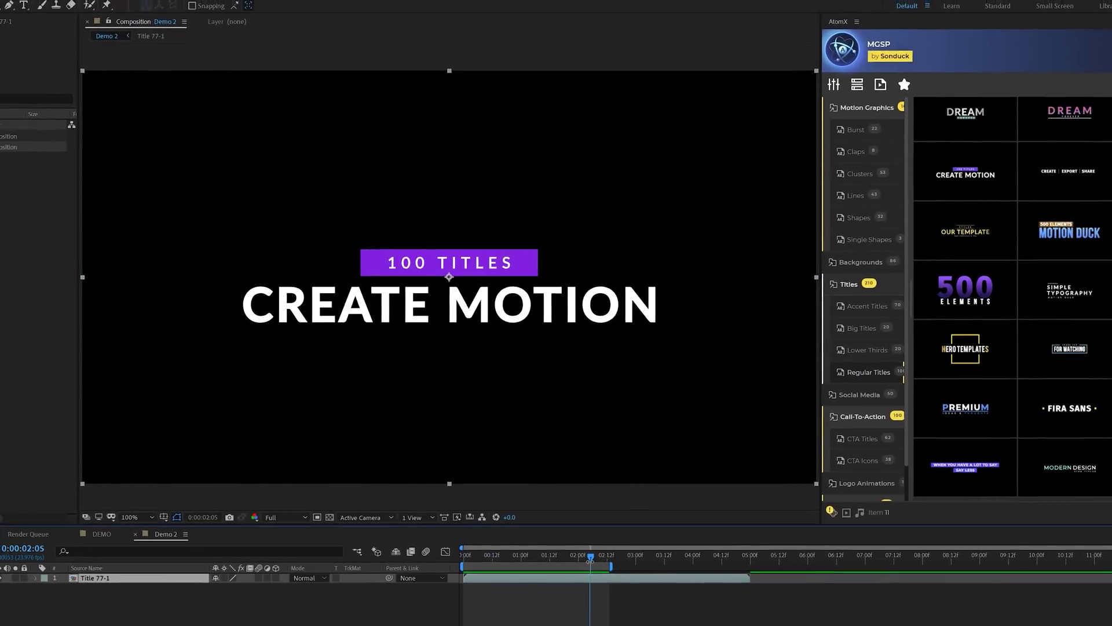
# Change Title 77-1's text to 'VOLUME 3 / DESIGNER STYLES', widen the purple box, and review it in Demo 2.
pyautogui.doubleClick(137, 578)
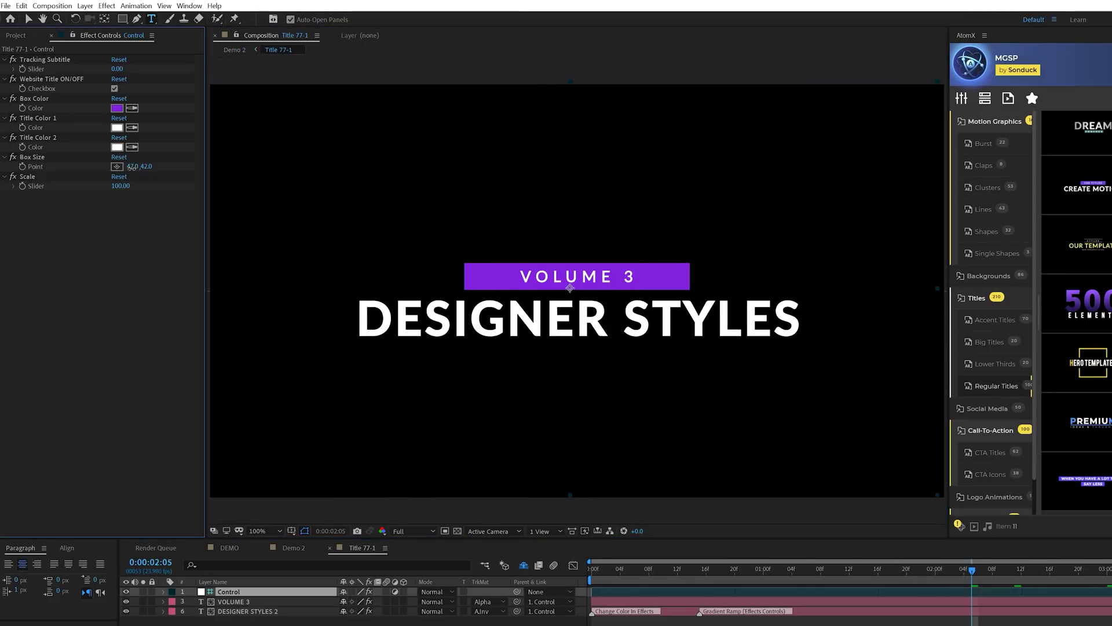
pyautogui.moveTo(131, 166); pyautogui.dragTo(141, 167)
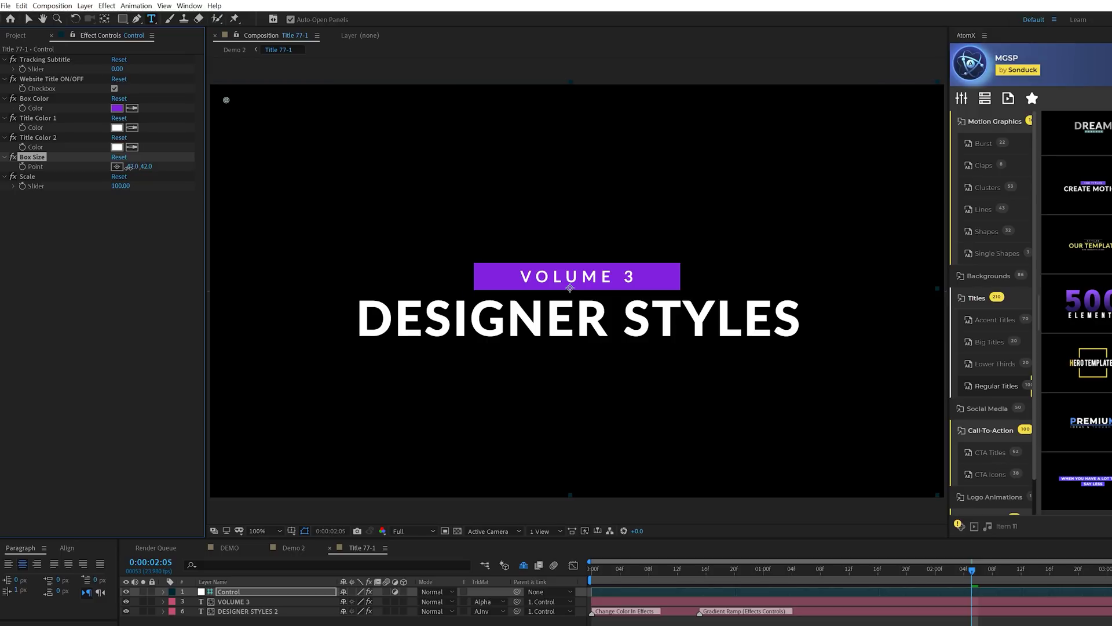
pyautogui.click(292, 548)
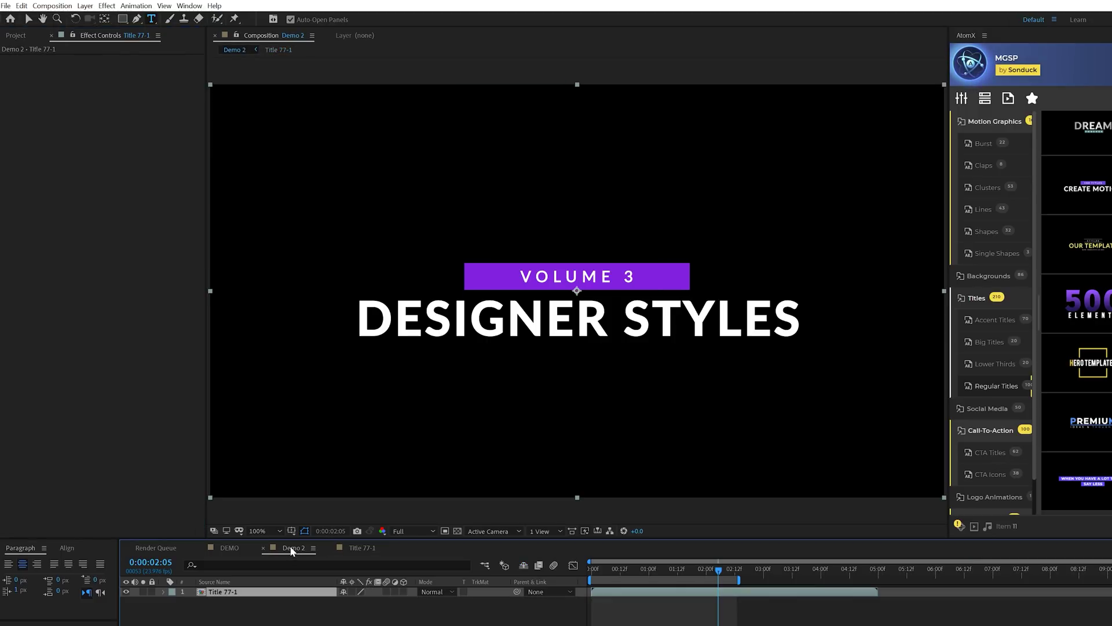
pyautogui.moveTo(662, 577); pyautogui.dragTo(694, 569)
# Apply the Cluster 41 preset from Motion Graphics > Clusters and scrub to check it around the title.
pyautogui.click(915, 136)
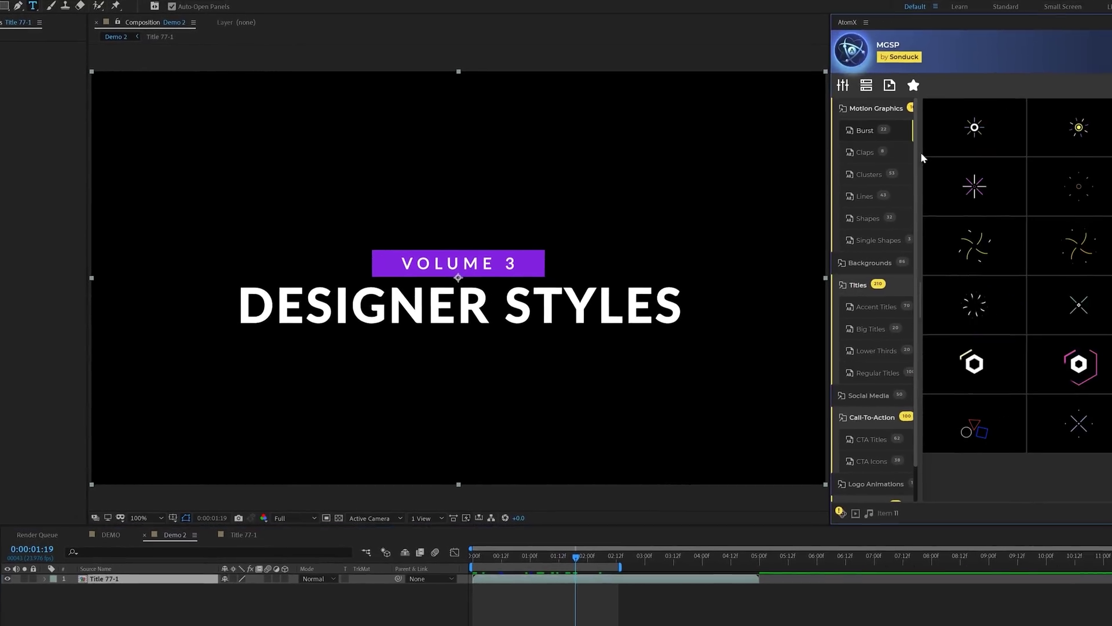
pyautogui.moveTo(1041, 192)
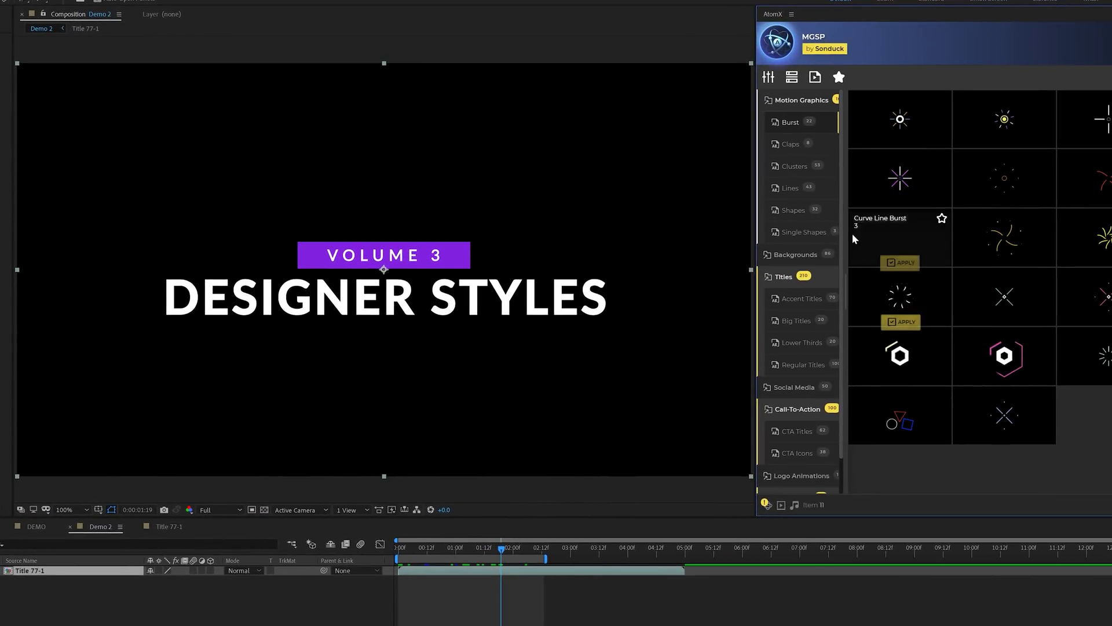
pyautogui.click(796, 167)
pyautogui.scroll(-5, 893, 358)
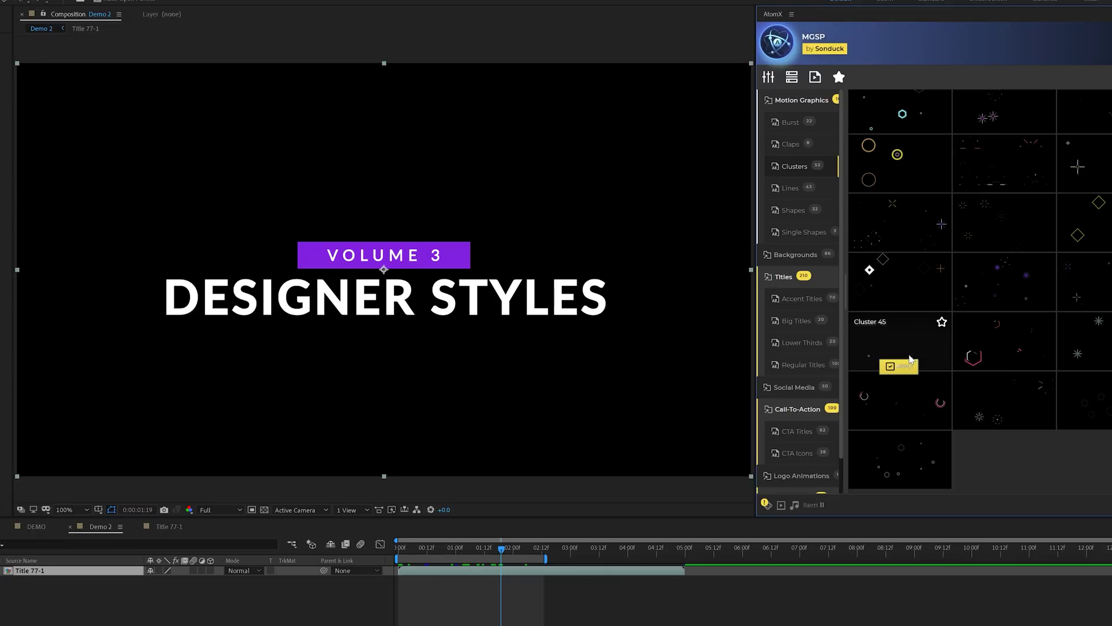
pyautogui.click(900, 307)
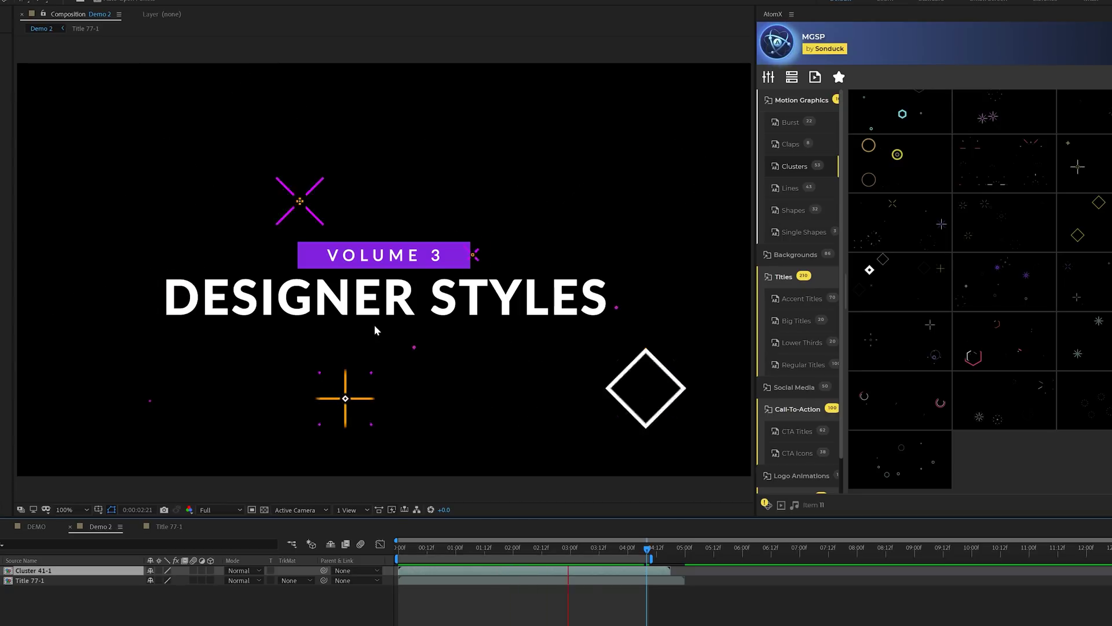
pyautogui.moveTo(449, 549); pyautogui.dragTo(527, 555)
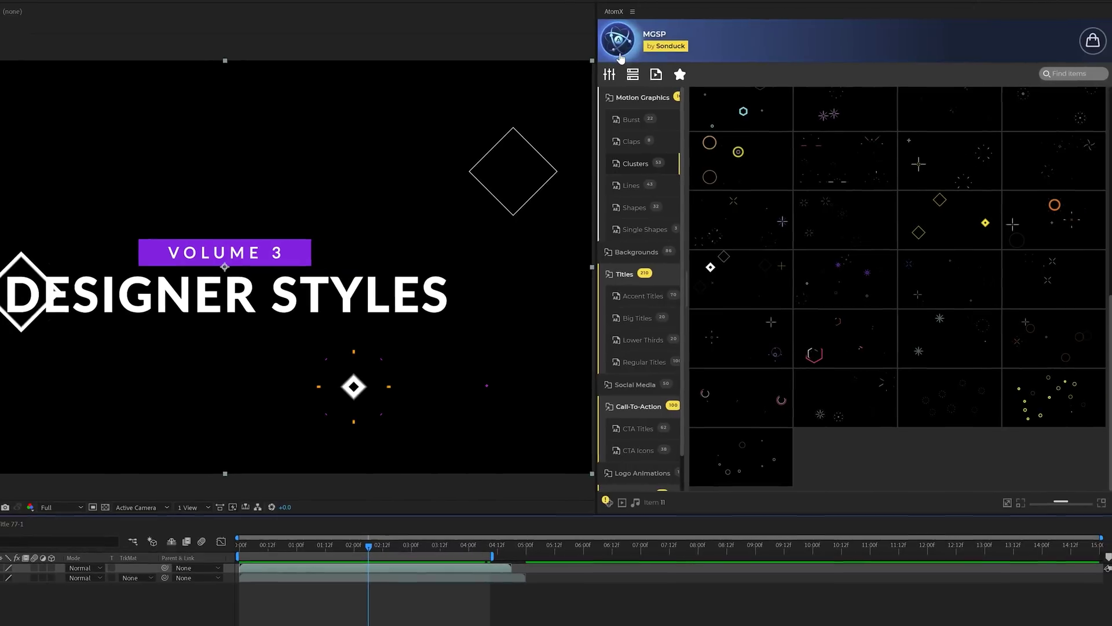
# Apply Gradient 2 from the Sonduck Background Pack behind the title, then switch to another asset pack.
pyautogui.click(658, 41)
pyautogui.moveTo(846, 314)
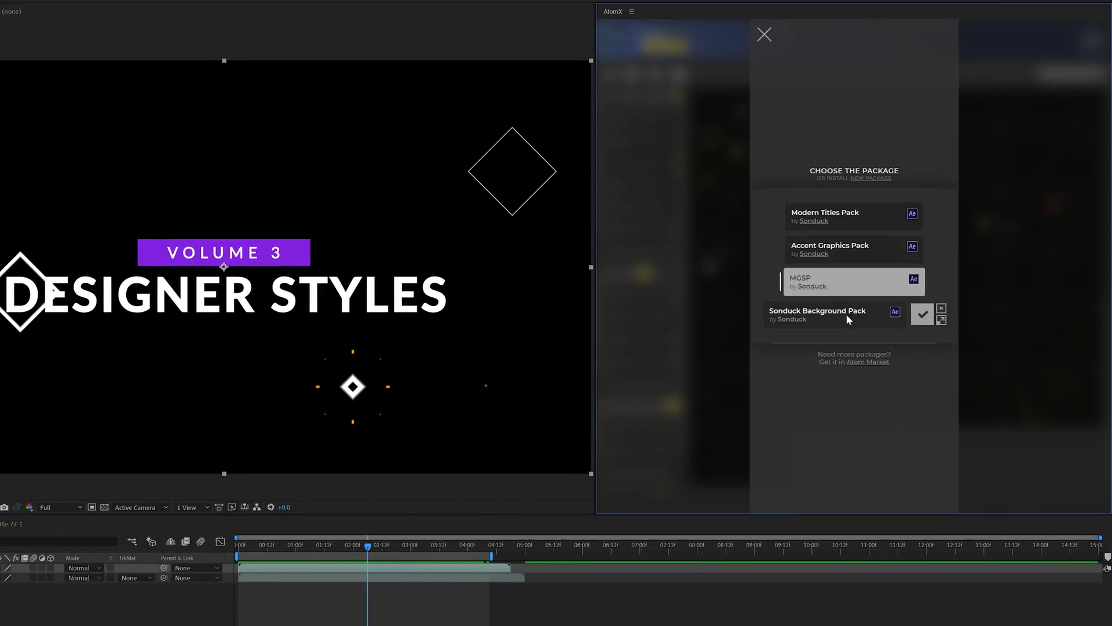
pyautogui.click(926, 315)
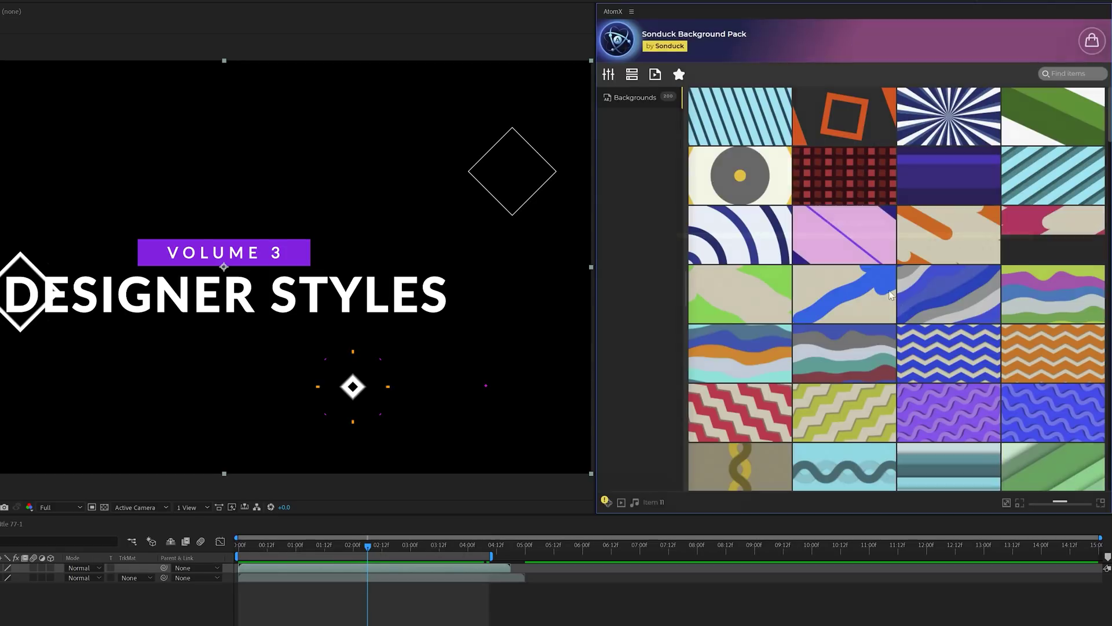
pyautogui.scroll(-10, 850, 348)
pyautogui.scroll(15, 849, 368)
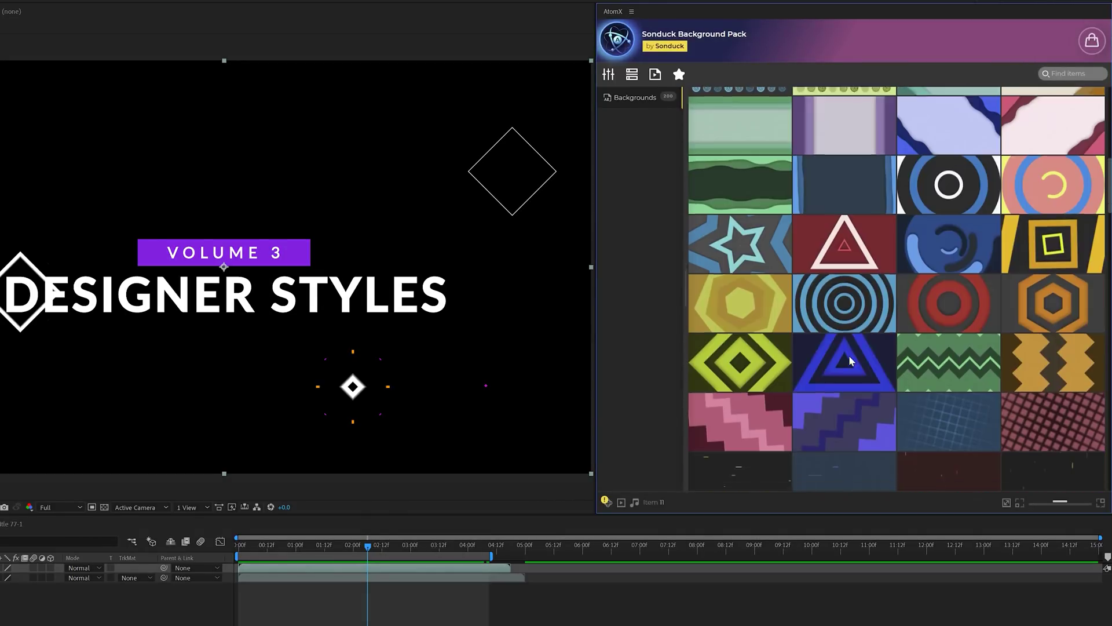
pyautogui.scroll(-10, 842, 313)
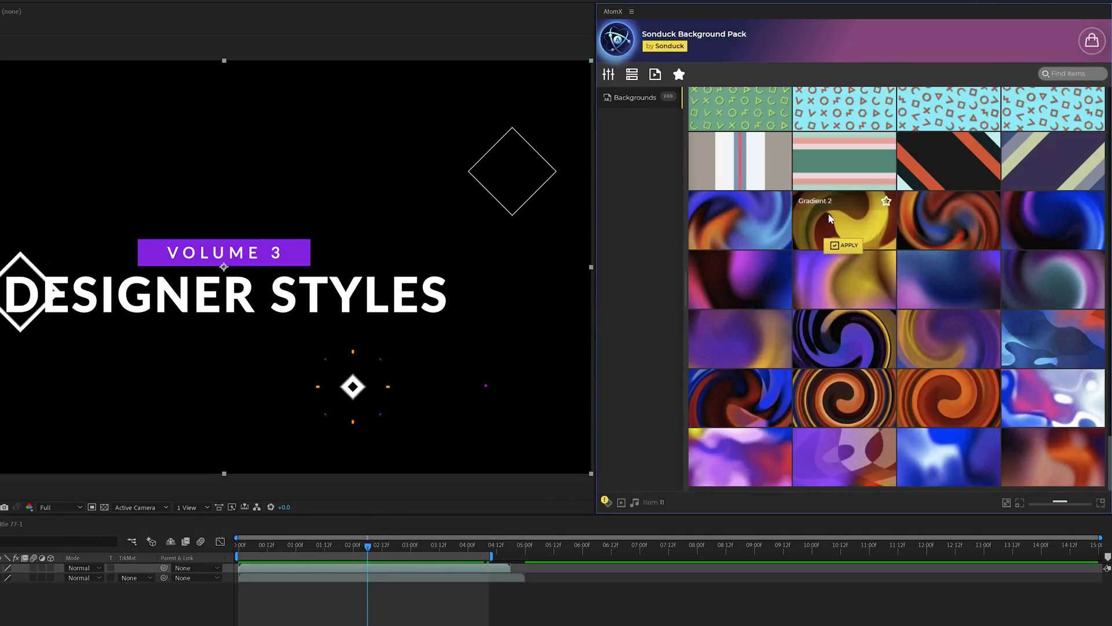
pyautogui.click(847, 246)
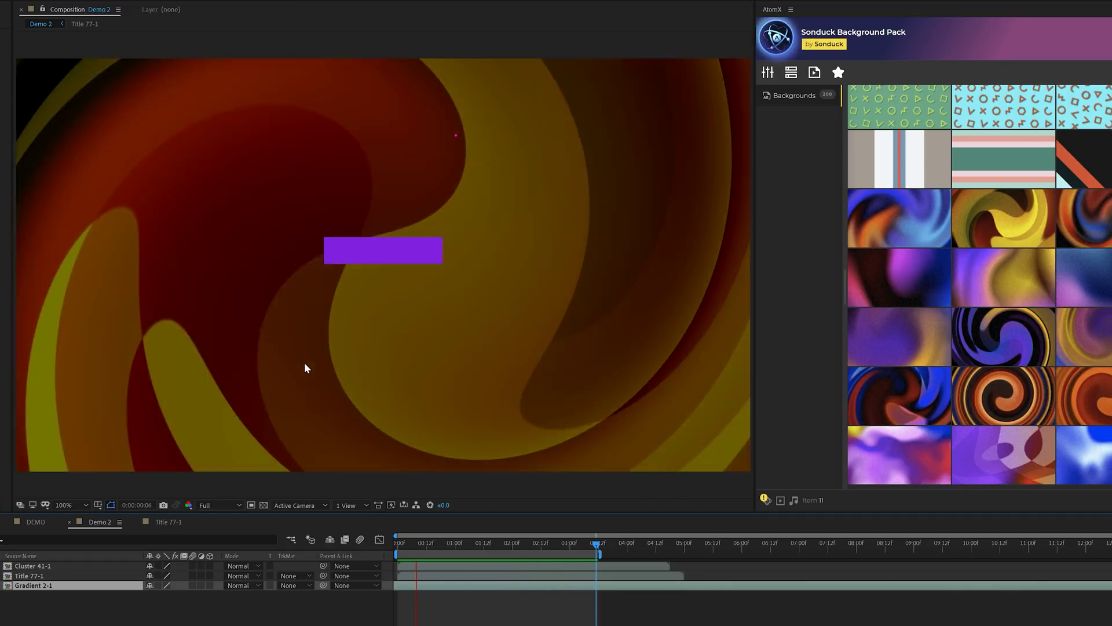
pyautogui.click(854, 32)
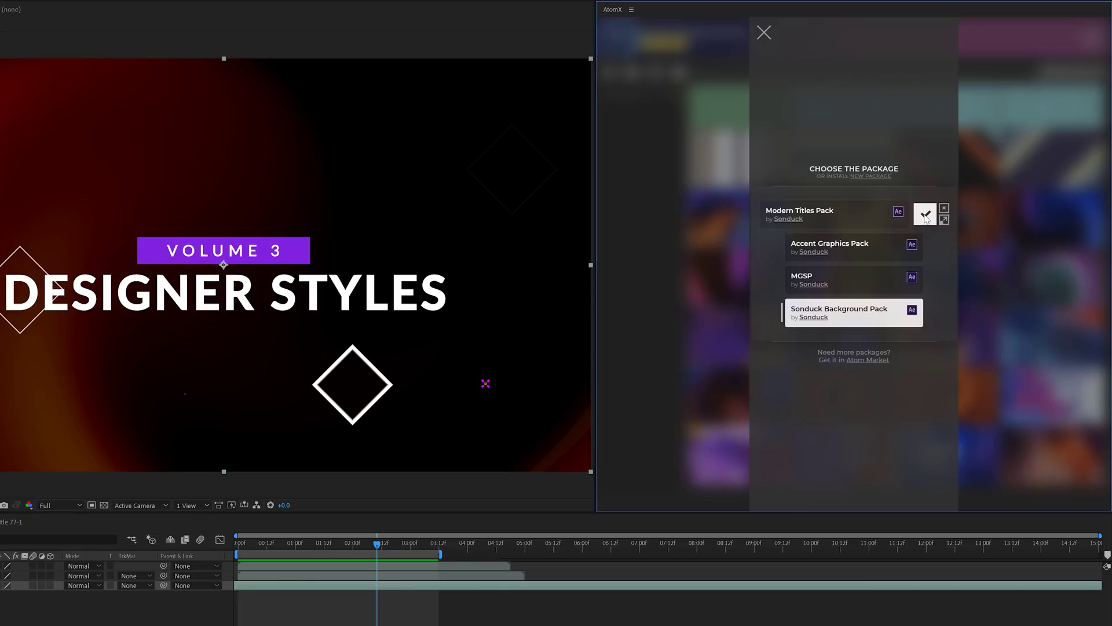
pyautogui.click(925, 216)
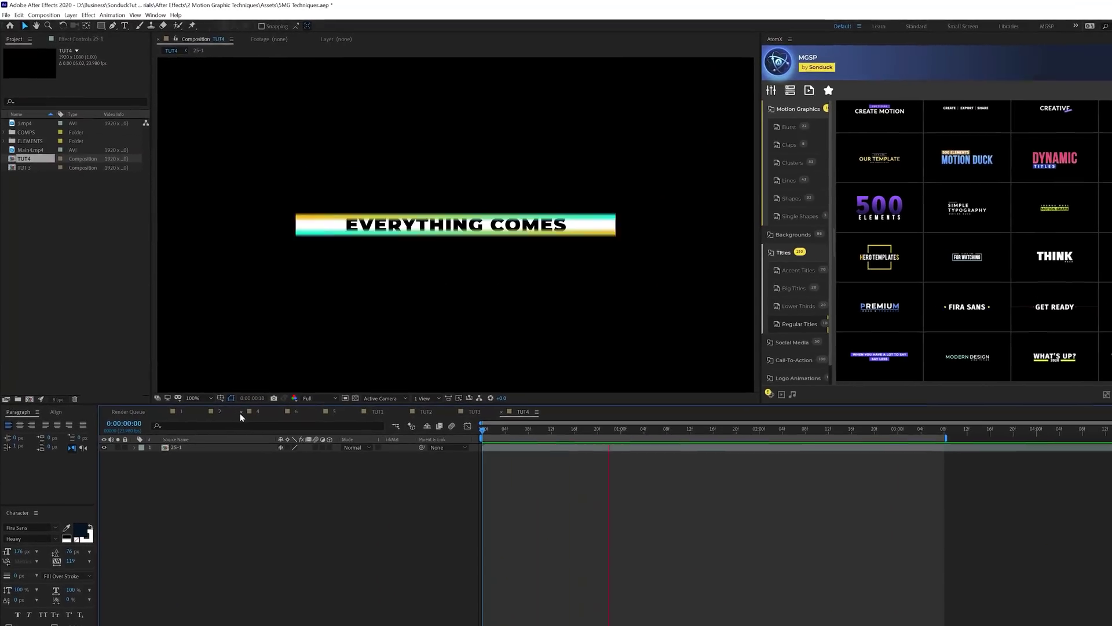
# Add a full-frame 1920×1080 dark navy solid behind the Today's Message card and preview it.
pyautogui.click(520, 430)
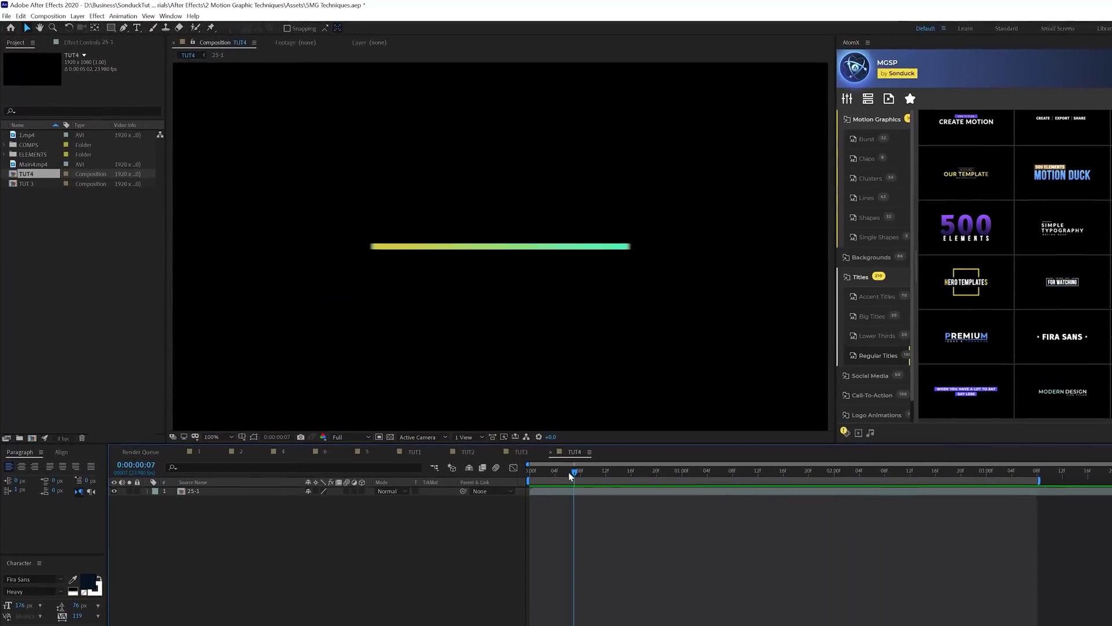
pyautogui.moveTo(570, 475); pyautogui.dragTo(733, 474)
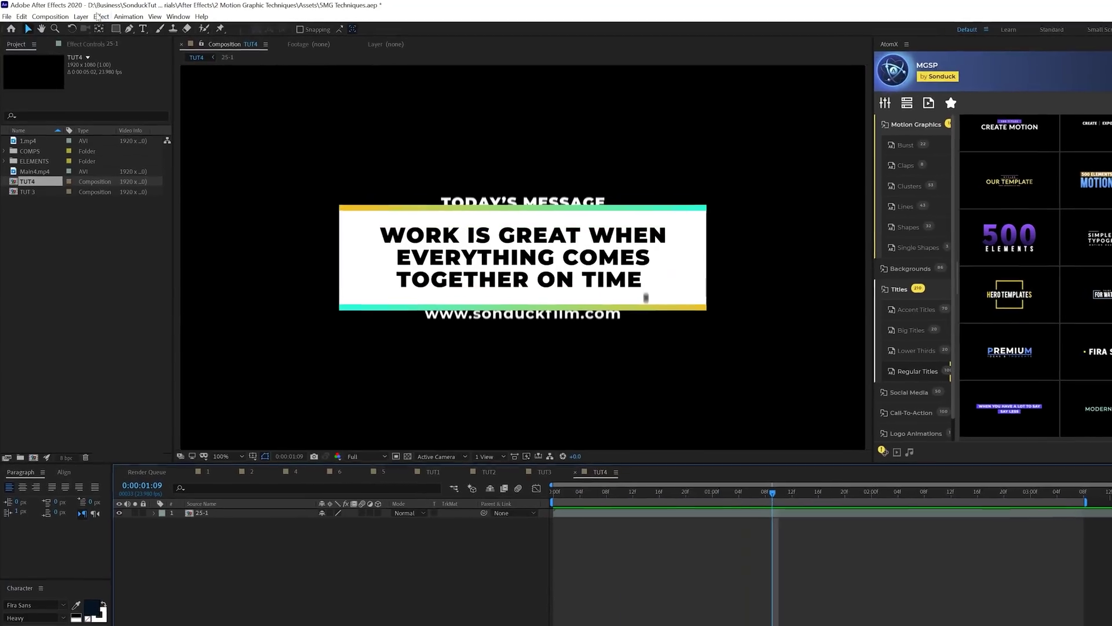
pyautogui.click(77, 15)
pyautogui.moveTo(84, 29)
pyautogui.click(284, 41)
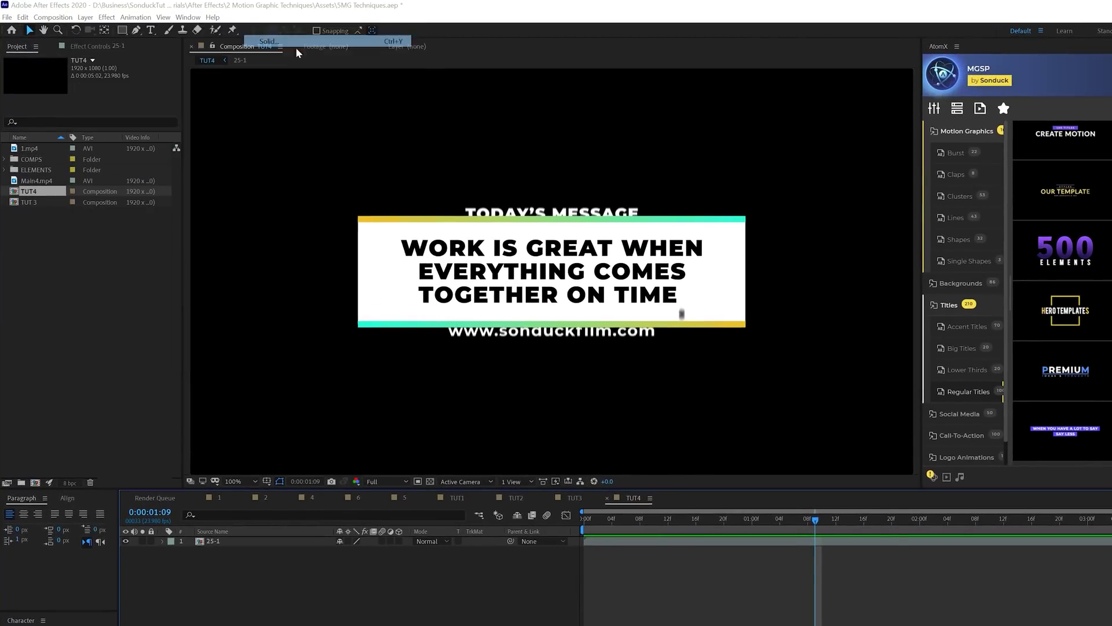
pyautogui.click(765, 529)
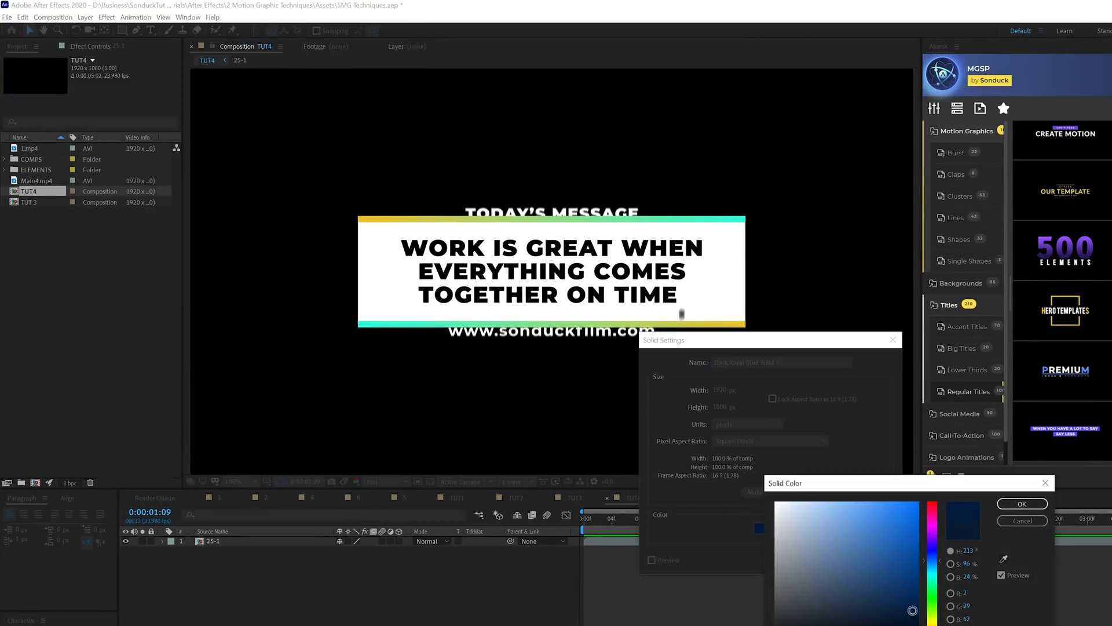
pyautogui.click(1021, 503)
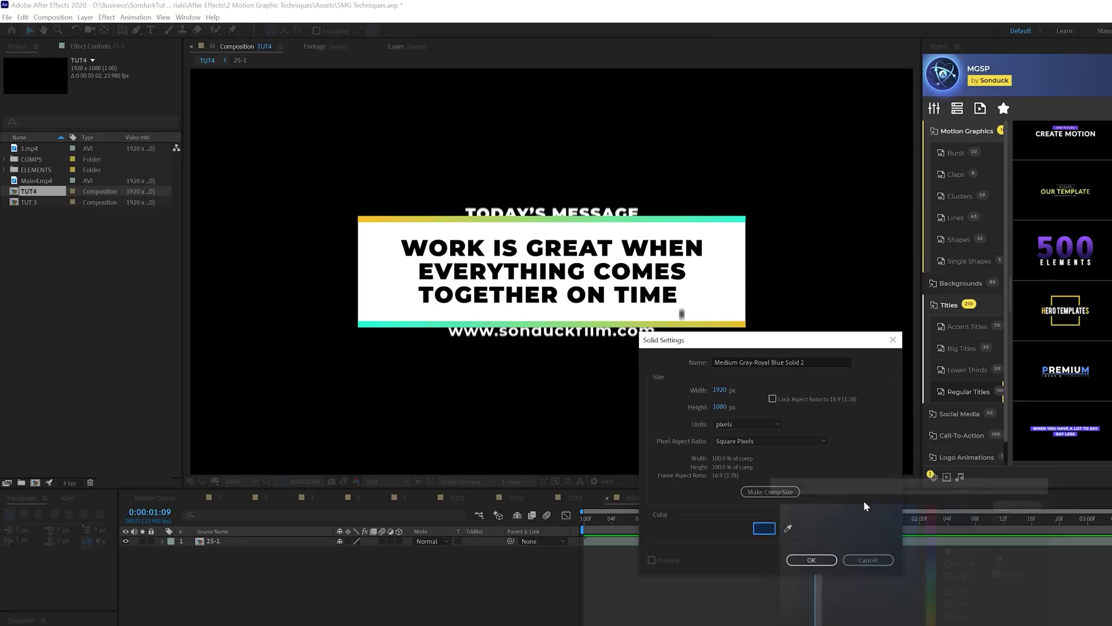
pyautogui.click(816, 557)
pyautogui.press('space')
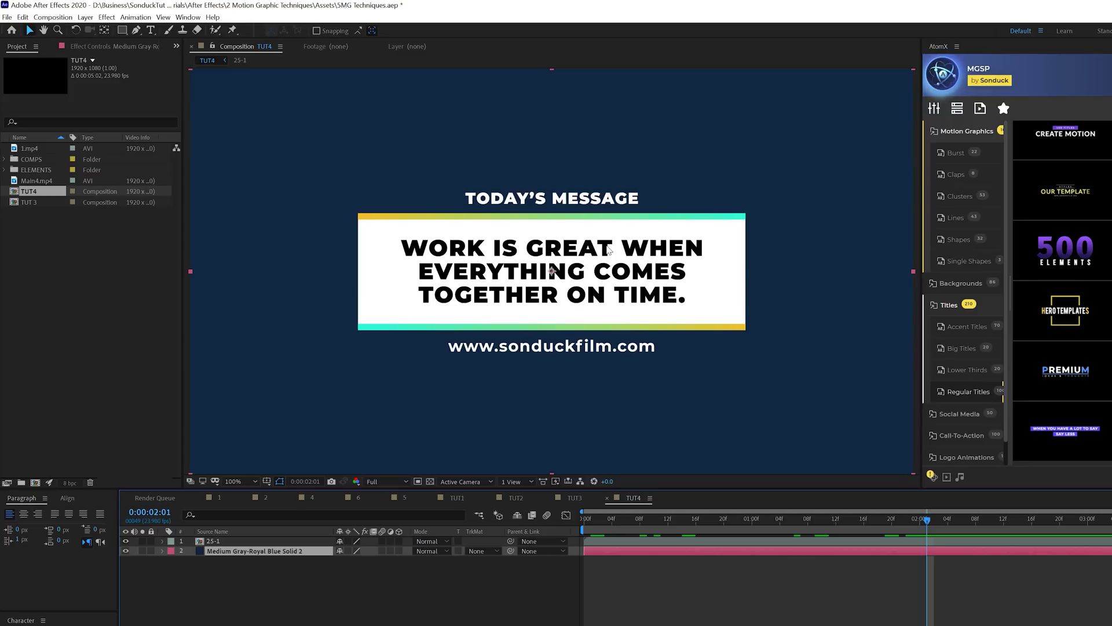
pyautogui.click(342, 608)
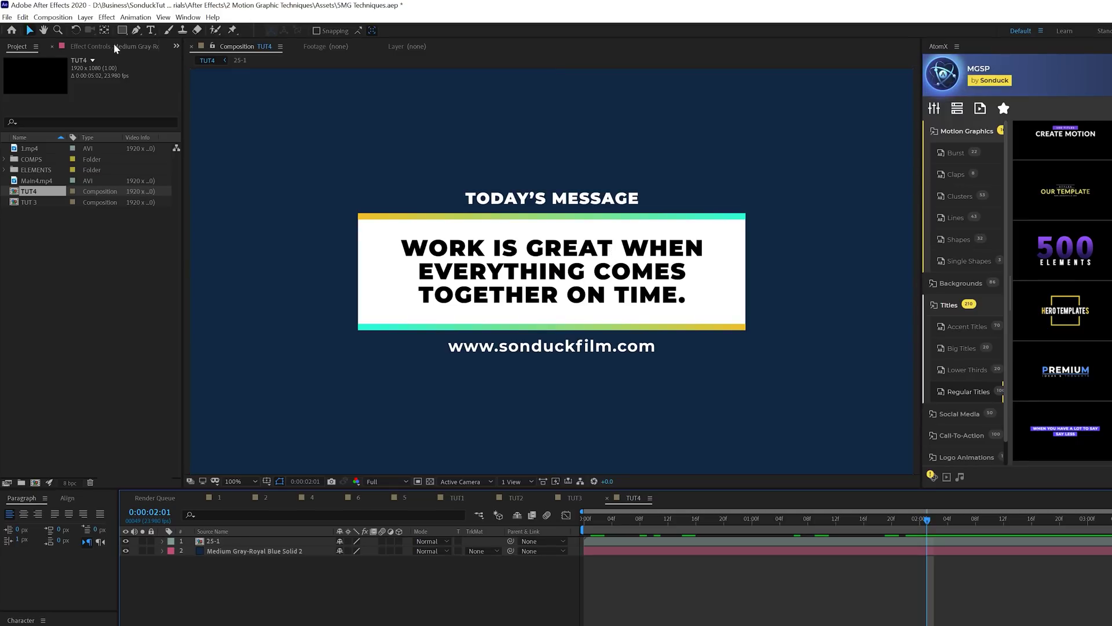
# Draw a circle over the title card, filled with the background's dark blue.
pyautogui.click(123, 30)
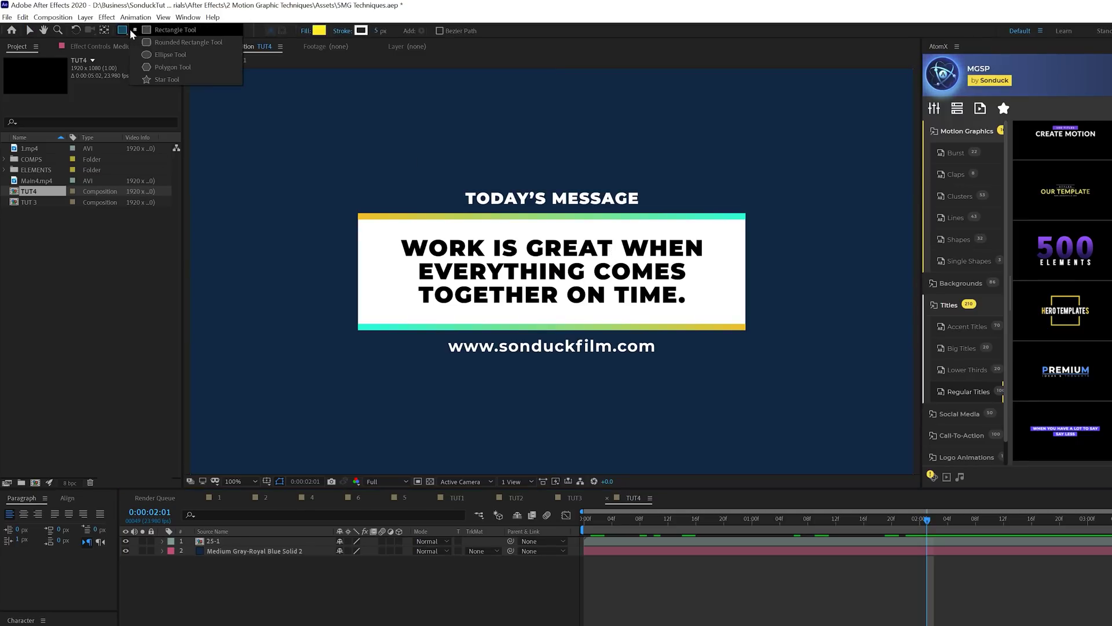
pyautogui.click(163, 55)
pyautogui.click(319, 30)
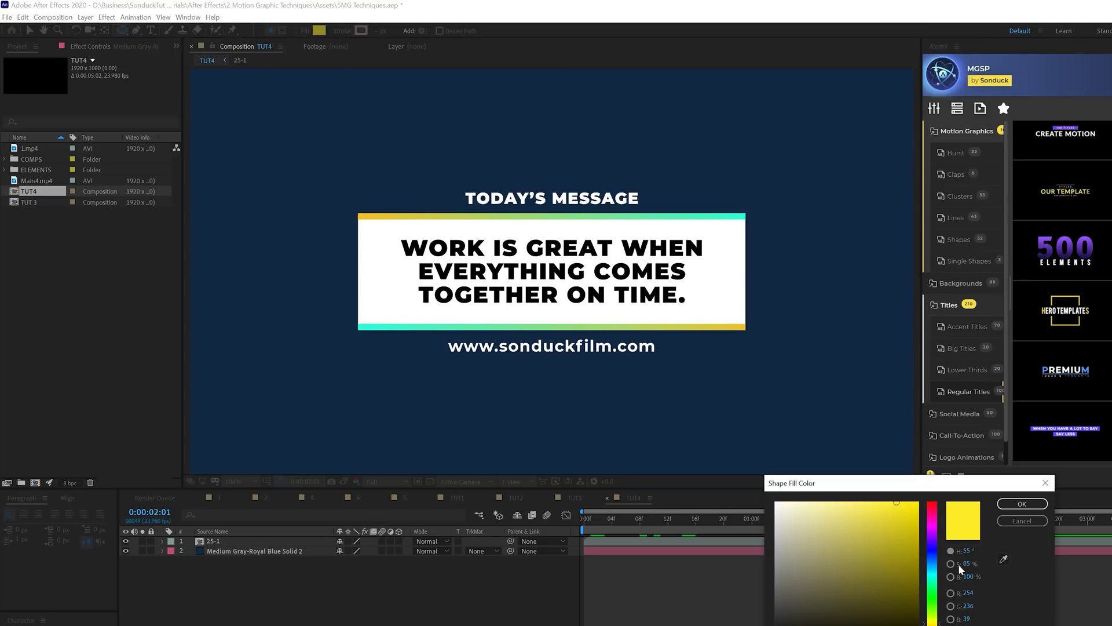
pyautogui.click(1005, 560)
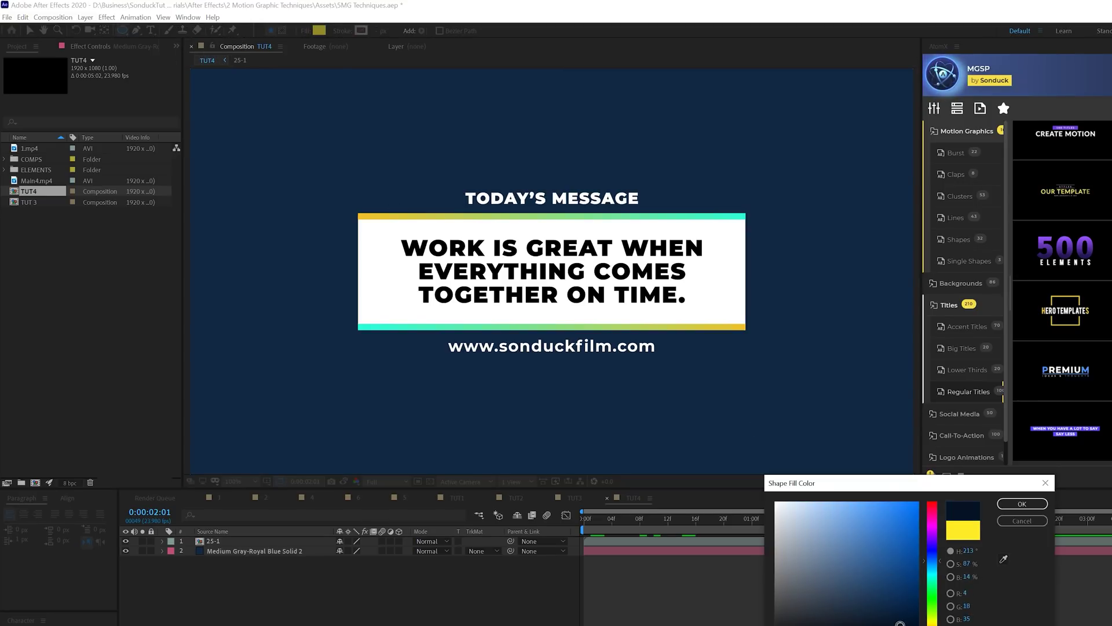
pyautogui.click(1008, 502)
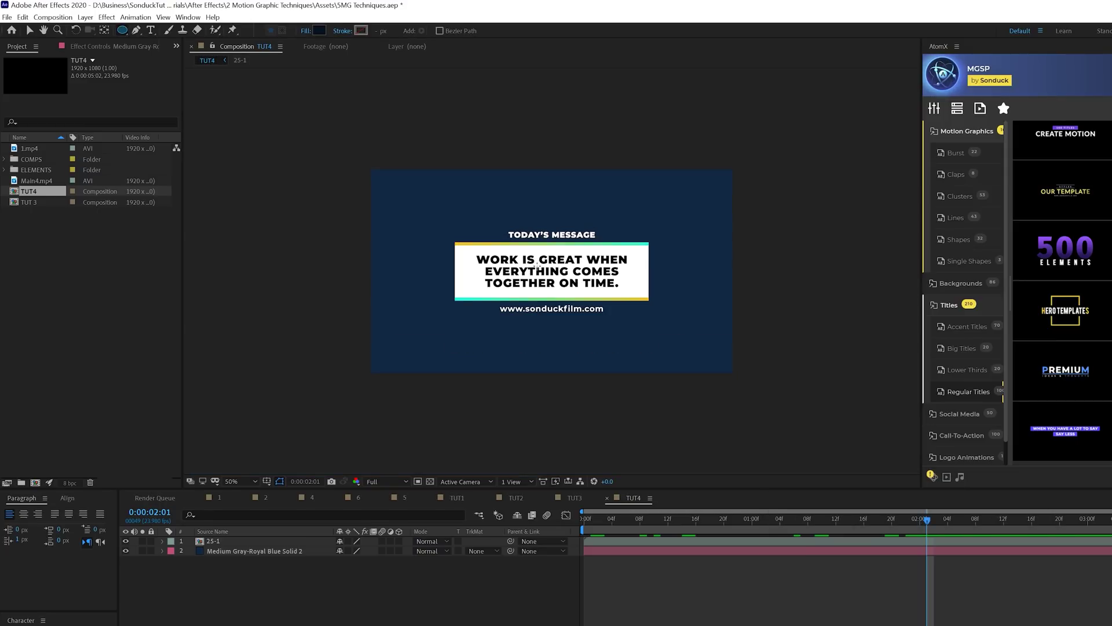
pyautogui.moveTo(545, 271)
pyautogui.mouseDown()
pyautogui.moveTo(599, 319)
pyautogui.moveTo(653, 397)
pyautogui.moveTo(649, 384)
pyautogui.mouseUp()
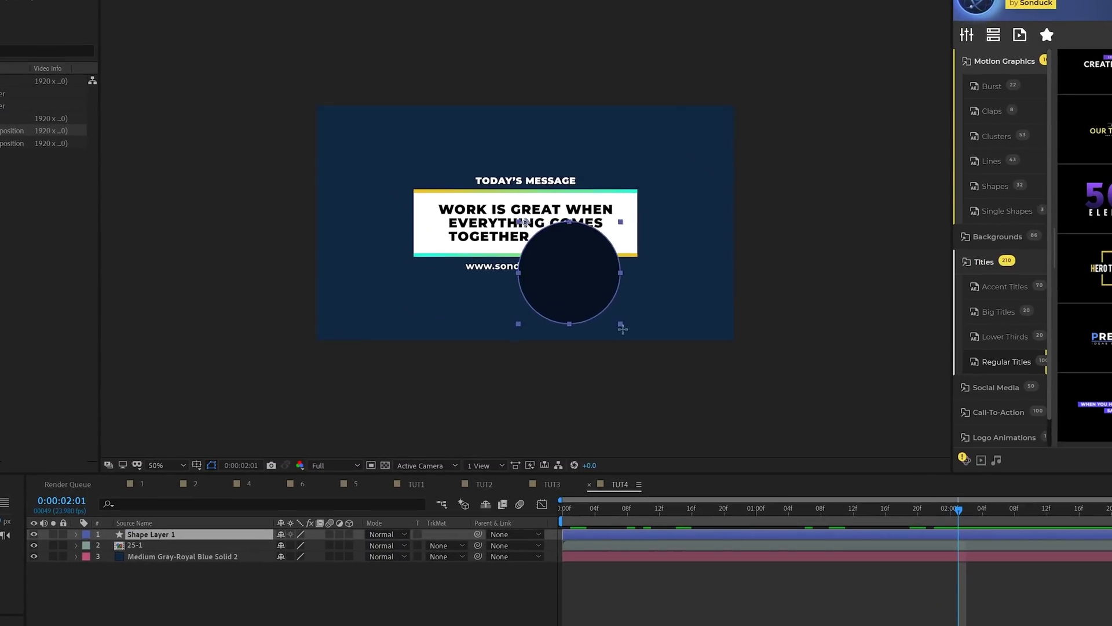
# Centre the circle horizontally and vertically in the composition.
pyautogui.click(0, 485)
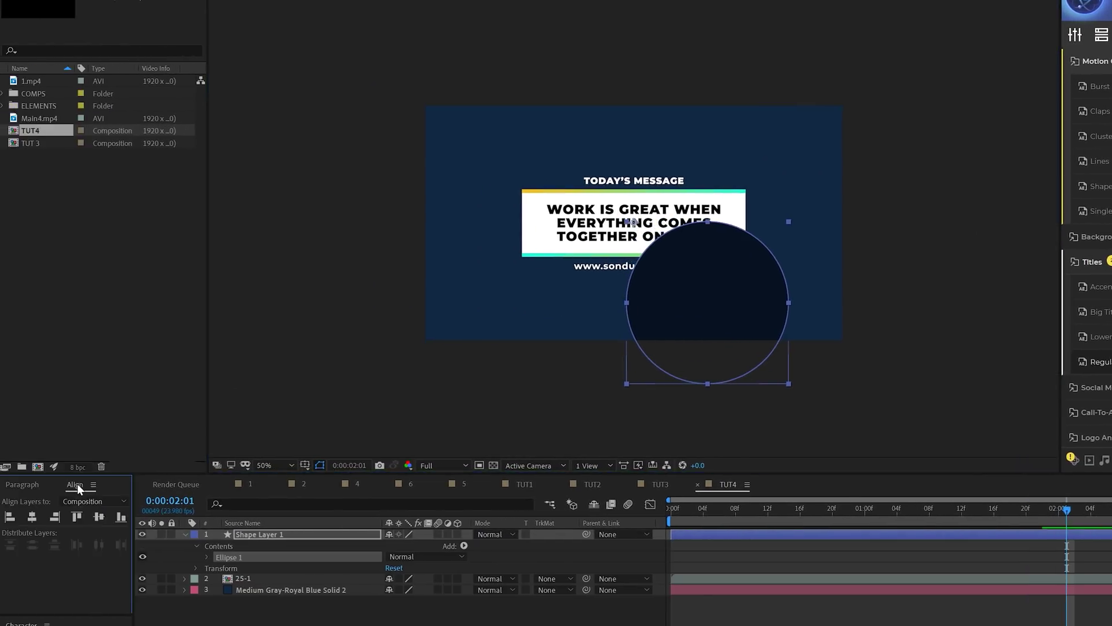
pyautogui.click(35, 517)
pyautogui.click(100, 518)
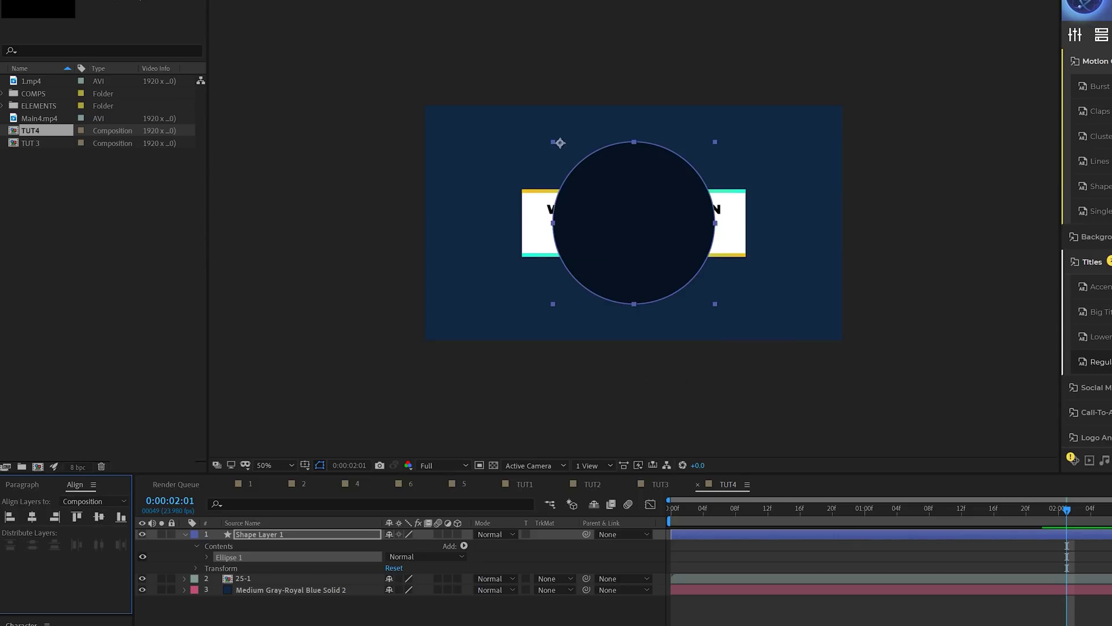
pyautogui.click(118, 34)
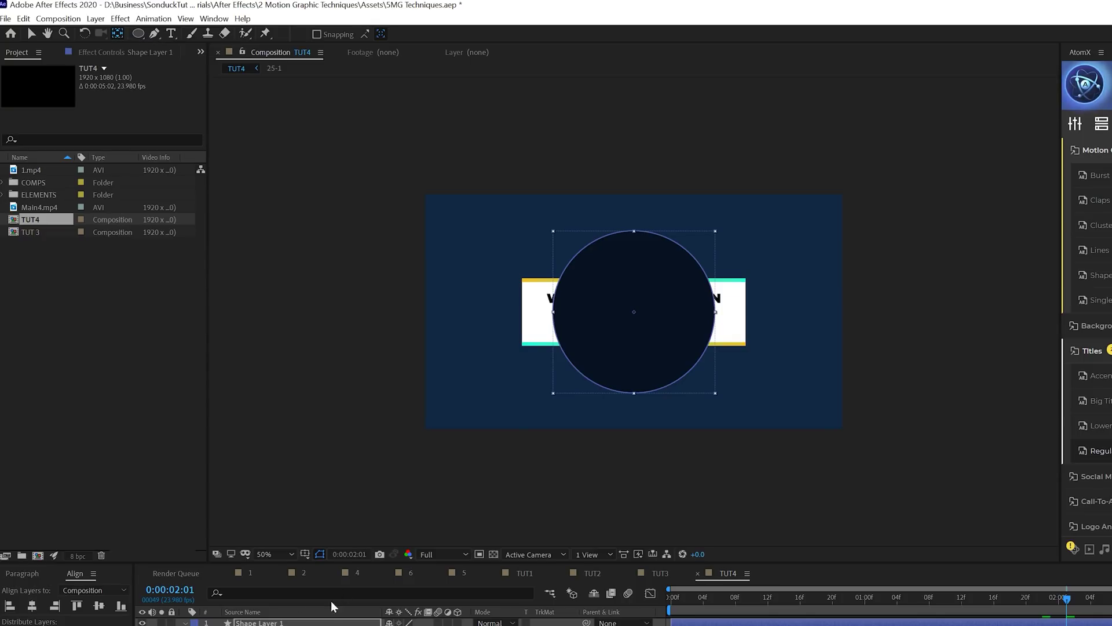
pyautogui.click(647, 306)
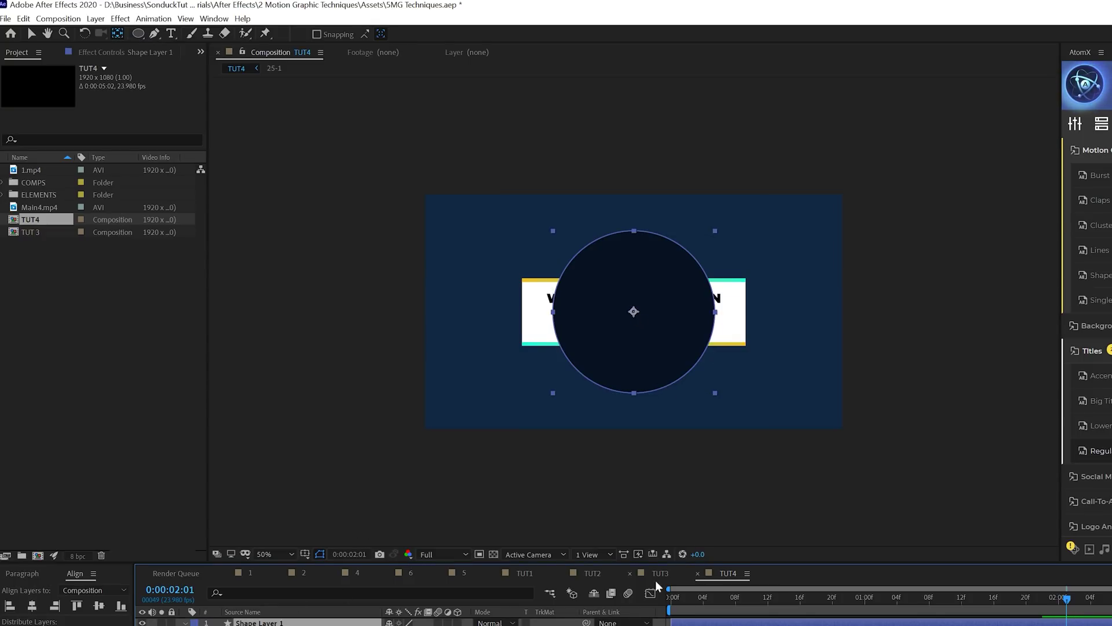
# Keyframe the circle's Scale from 0% at 0:00 to 302% at one second.
pyautogui.click(674, 597)
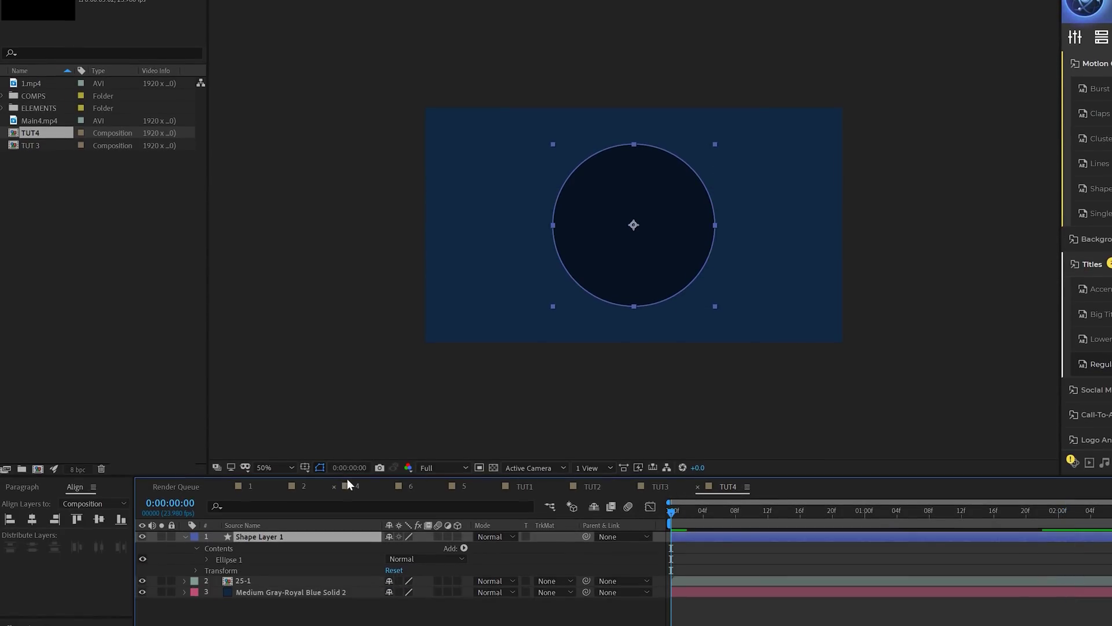
pyautogui.press('s')
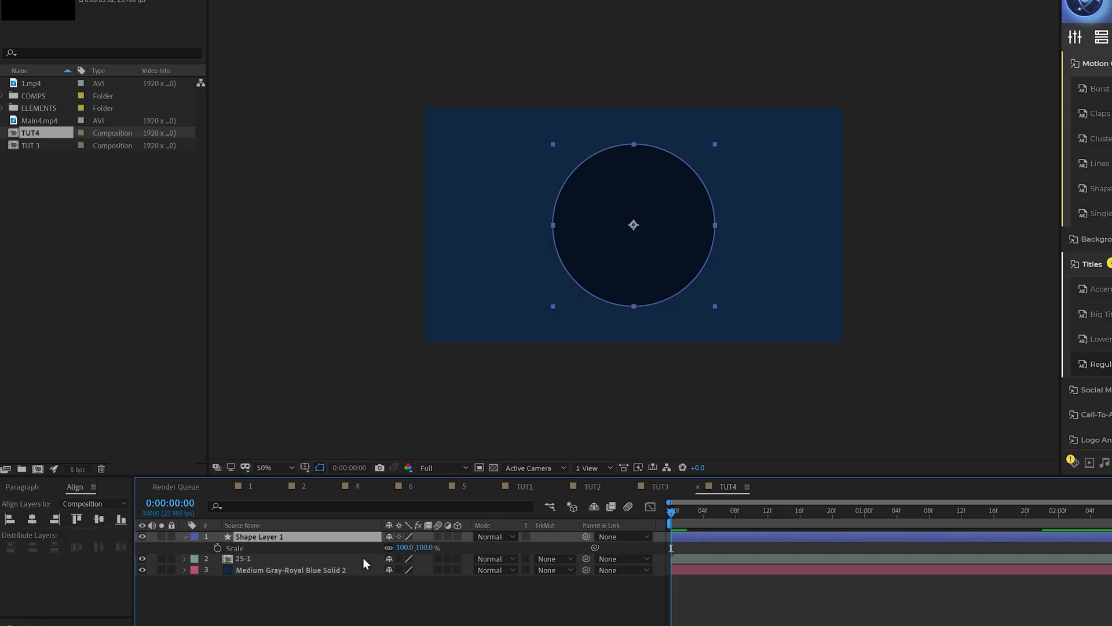
pyautogui.click(218, 548)
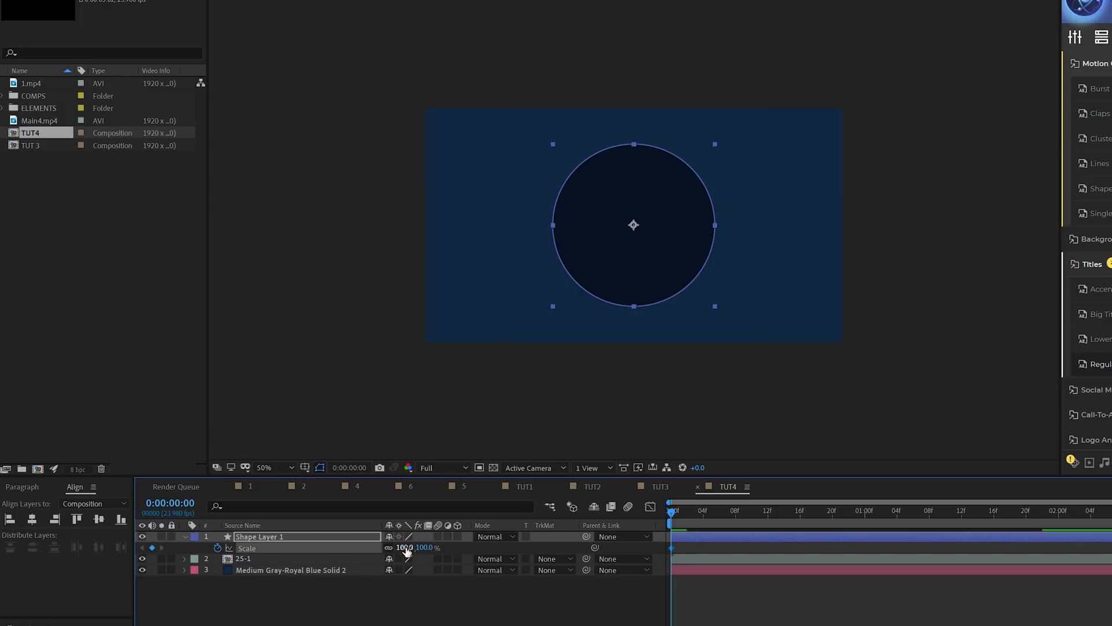
pyautogui.write('0')
pyautogui.press('Return')
pyautogui.click(832, 510)
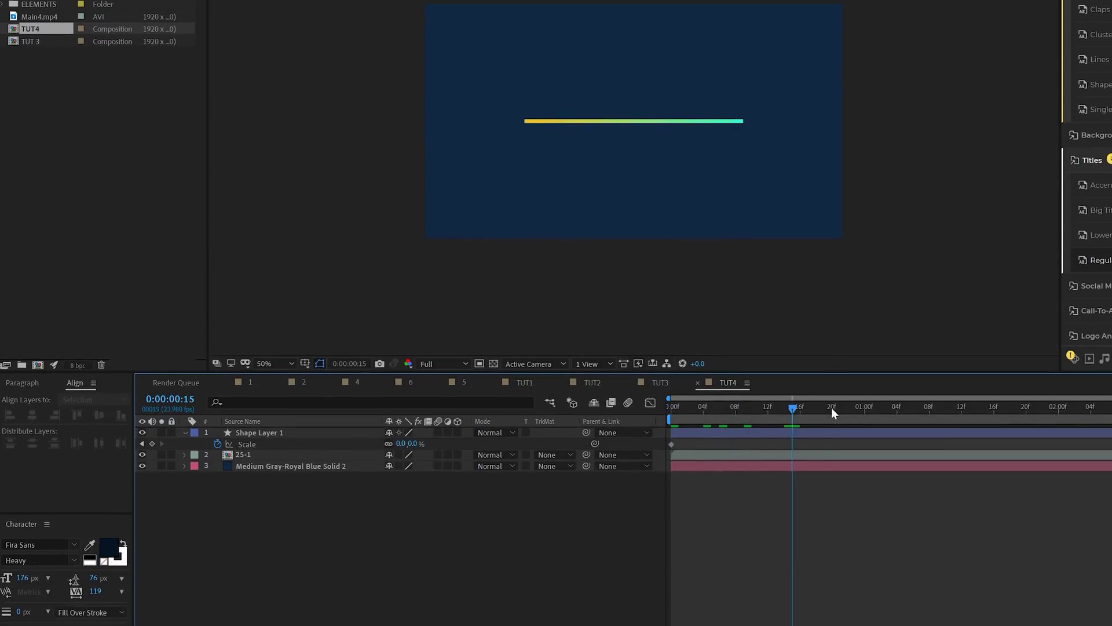
pyautogui.click(865, 412)
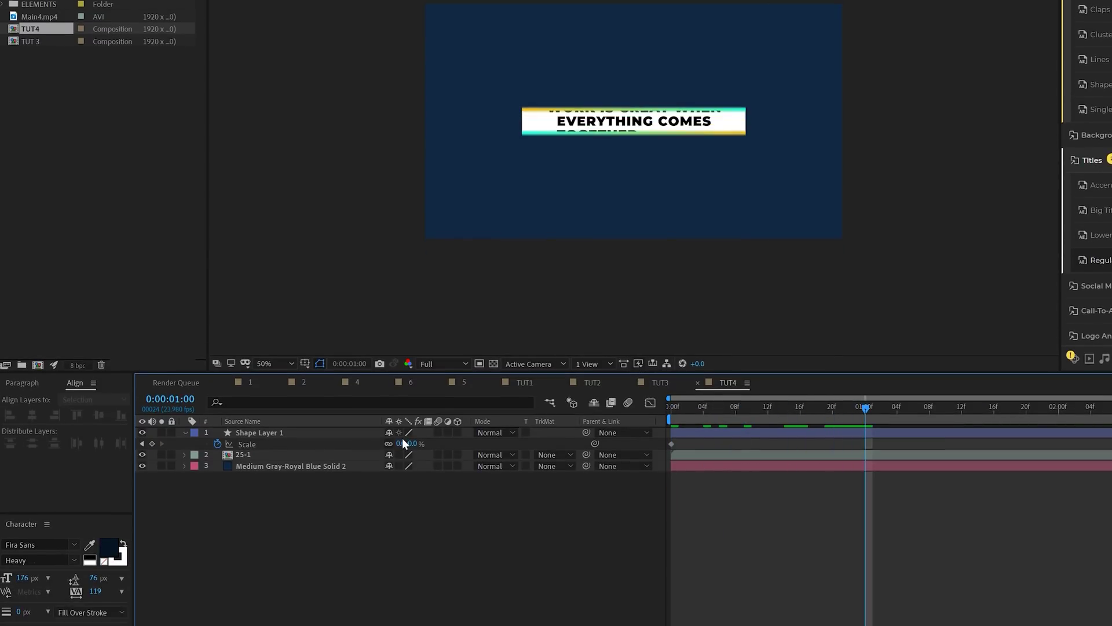
pyautogui.moveTo(402, 443); pyautogui.dragTo(559, 444)
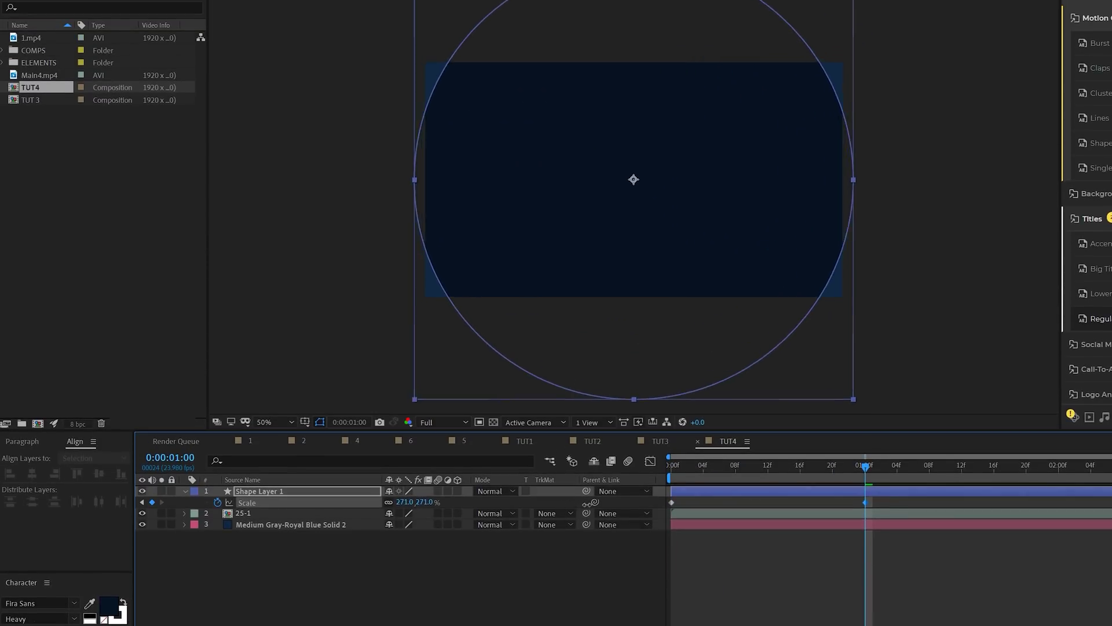
pyautogui.moveTo(590, 503); pyautogui.dragTo(598, 501)
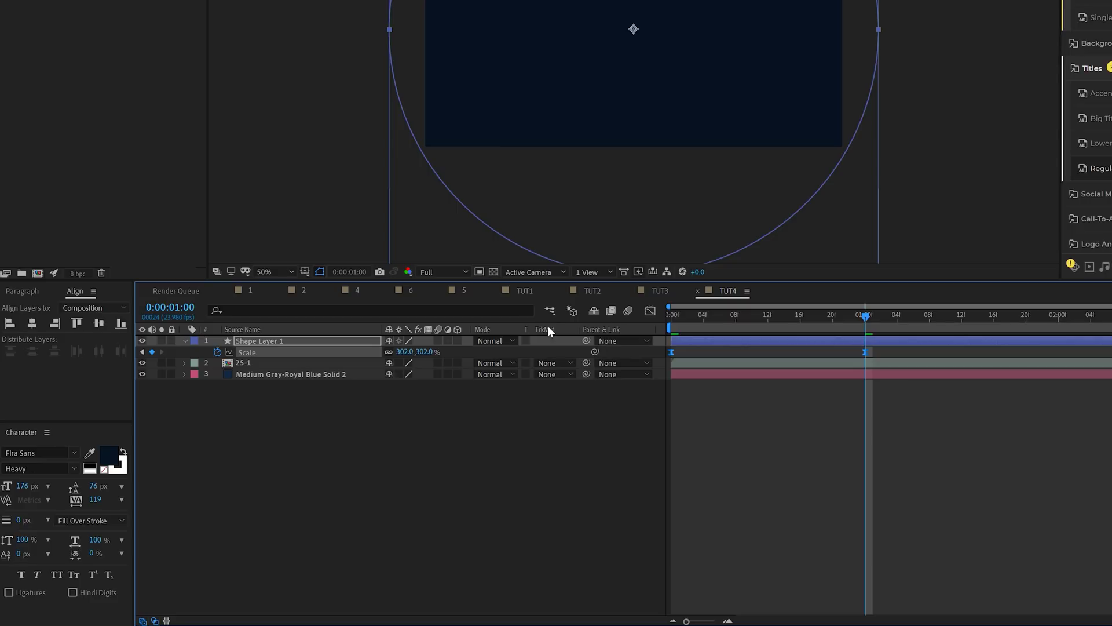
# Ease both scale keyframes to 99.49% influence in the speed graph, so the circle bursts out fast.
pyautogui.click(649, 311)
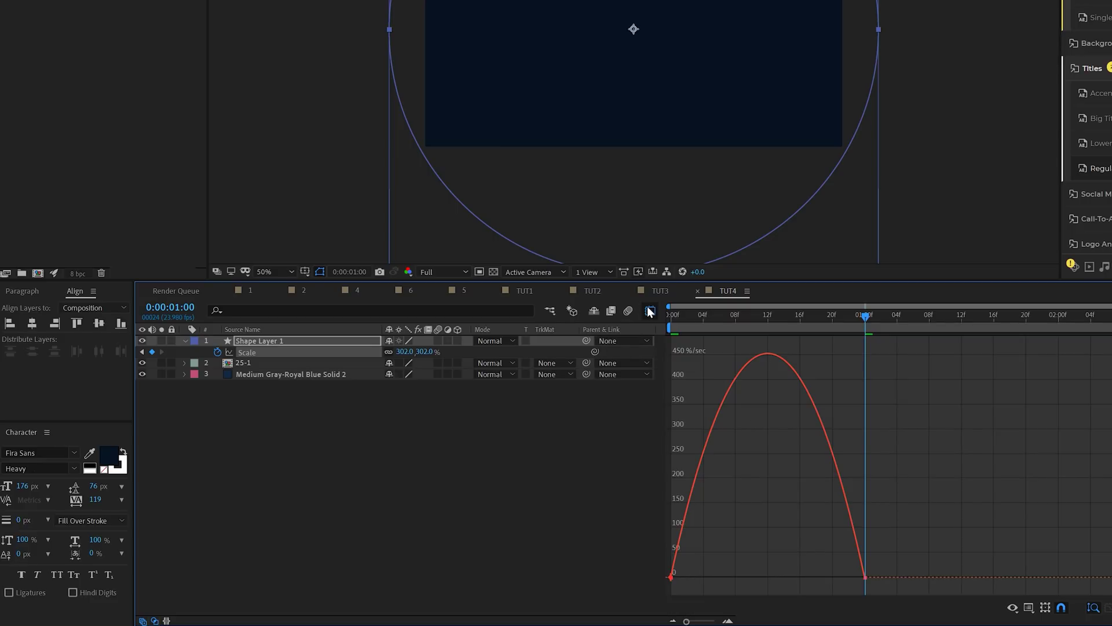
pyautogui.click(865, 577)
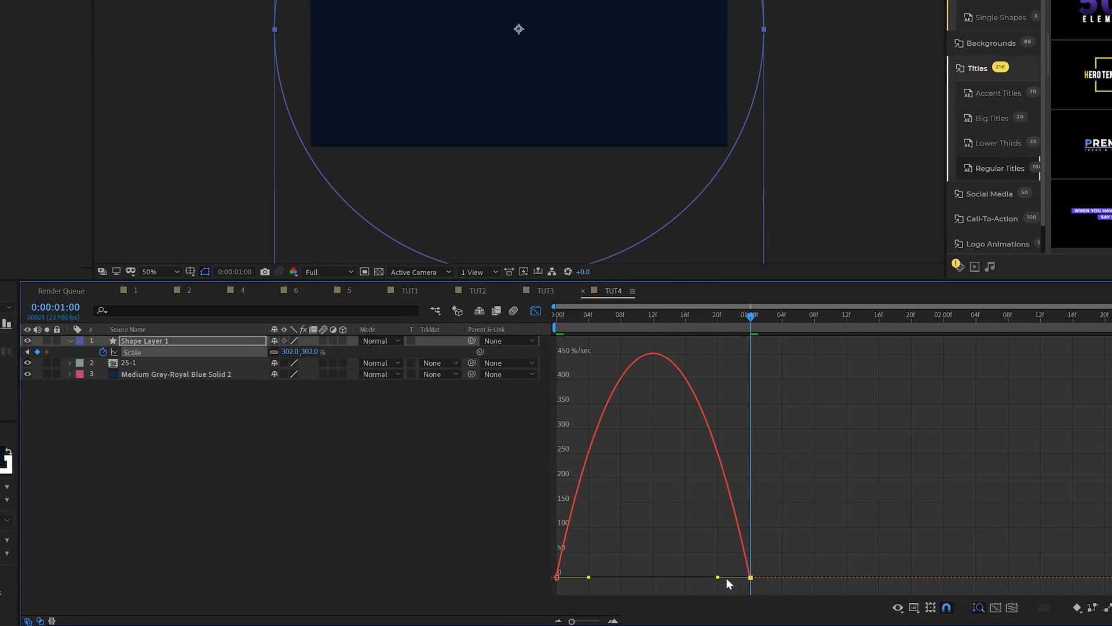
pyautogui.moveTo(718, 577); pyautogui.dragTo(652, 578)
# Move the 25-1 title card layer above Shape Layer 1 and preview from the start.
pyautogui.click(534, 311)
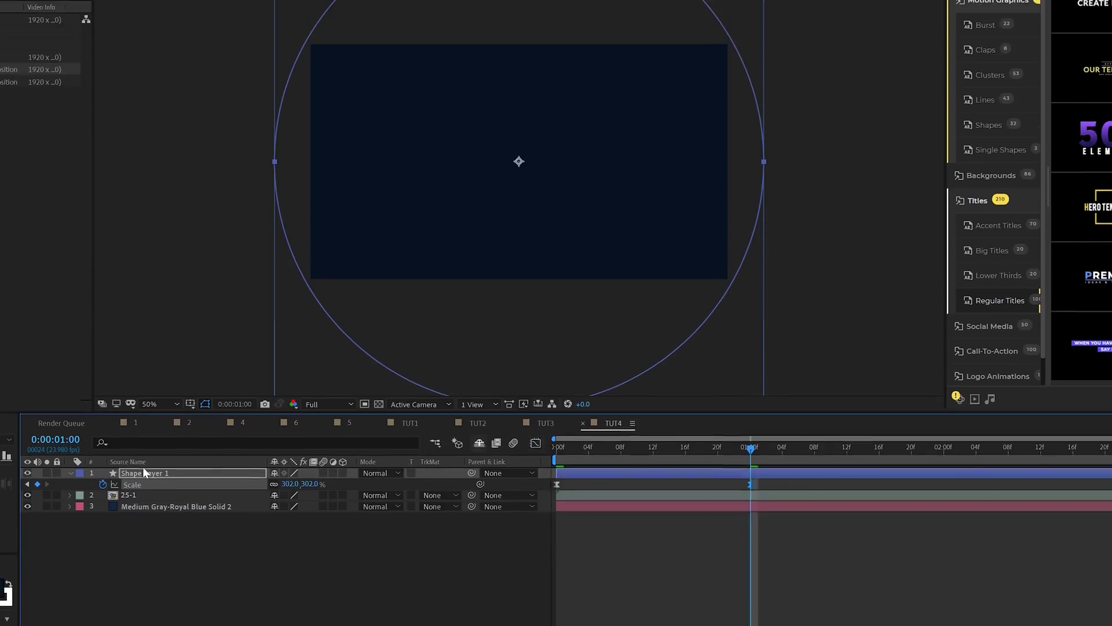
pyautogui.moveTo(128, 362); pyautogui.dragTo(136, 372)
pyautogui.moveTo(134, 571); pyautogui.dragTo(479, 517)
pyautogui.press('/')
pyautogui.press('space')
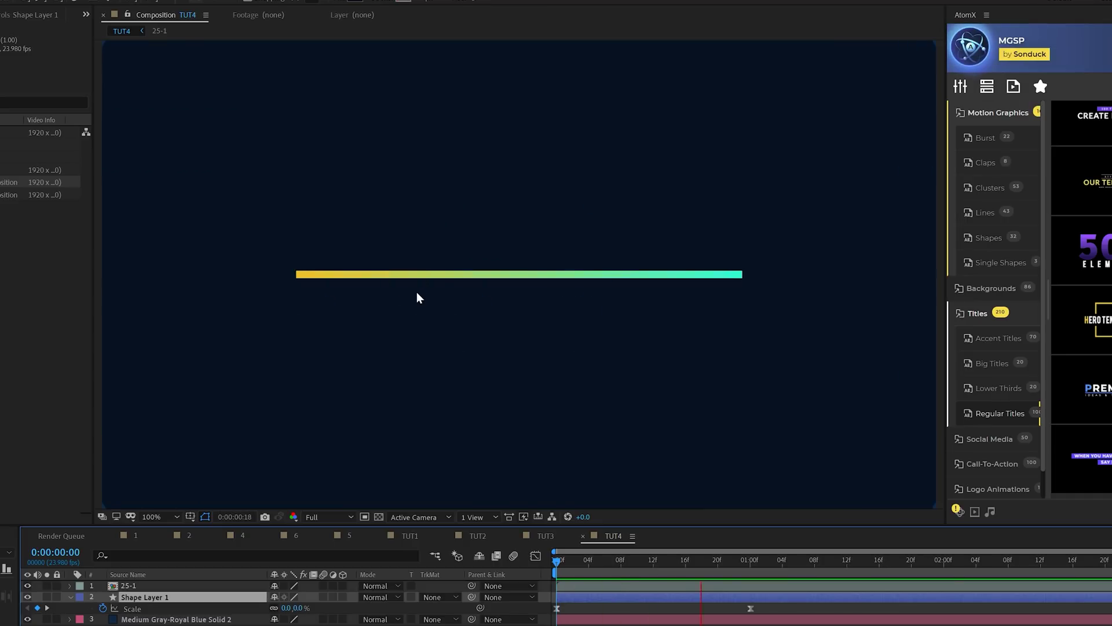
# Replay the title card animation, then bring up the TUT 5 composition with the Motion Duck logo.
pyautogui.press(',')
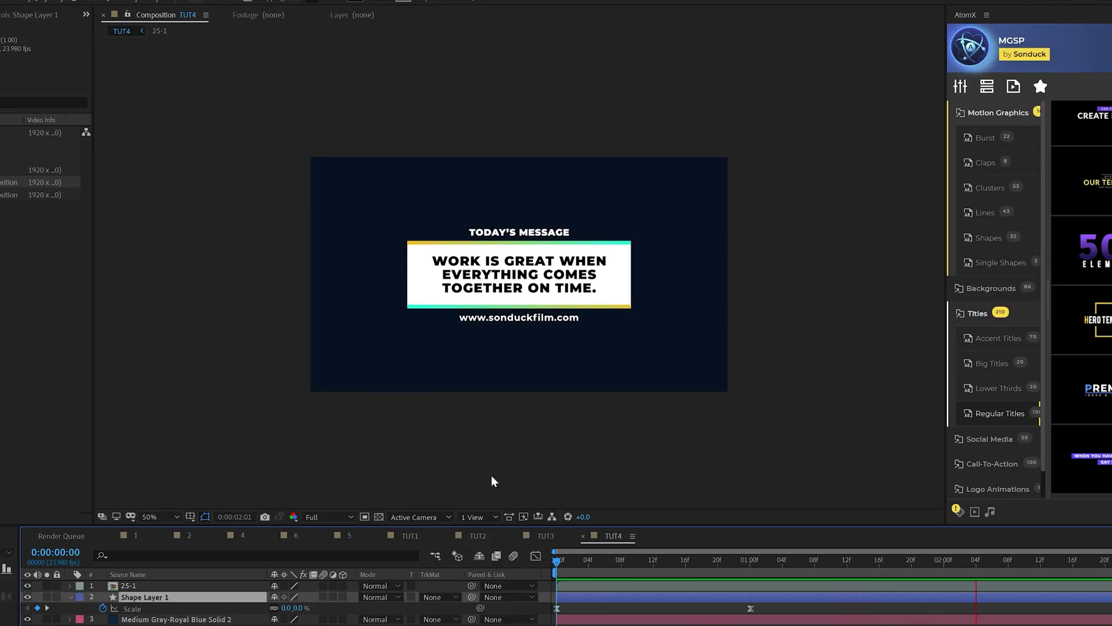
pyautogui.scroll(2, 515, 283)
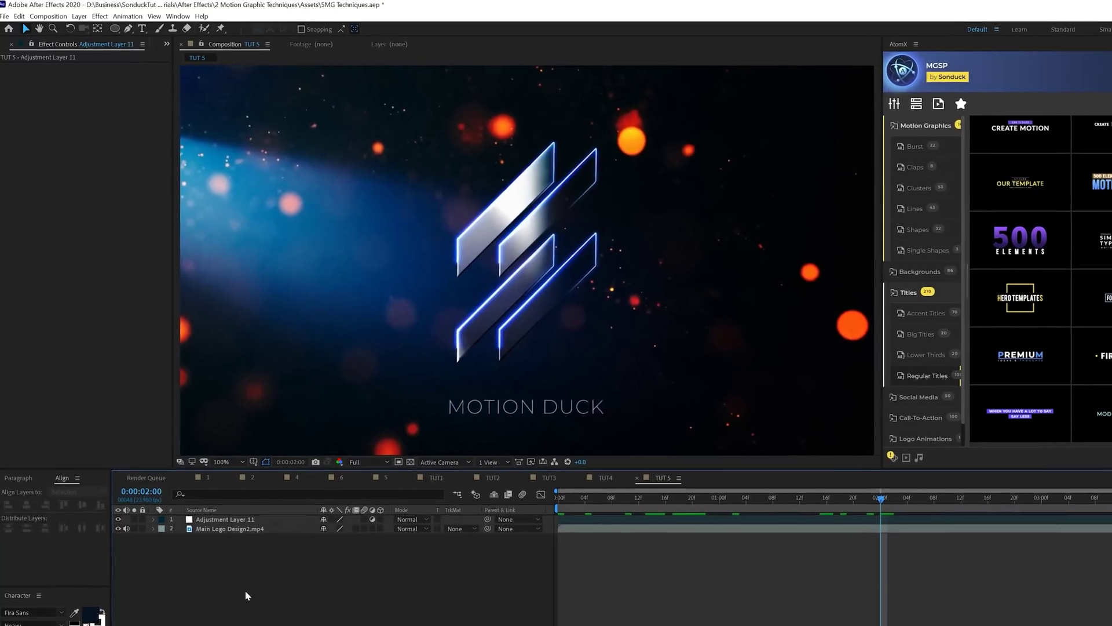
# Apply Camera Lens Blur to Adjustment Layer 11 with Blur Radius 25.
pyautogui.click(243, 520)
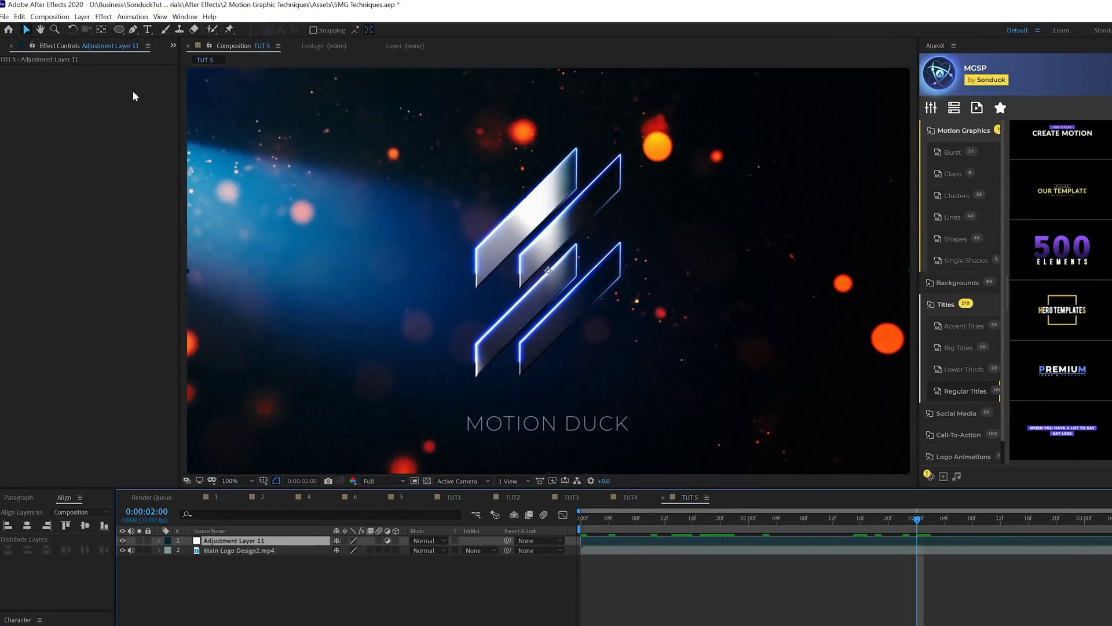
pyautogui.click(104, 16)
pyautogui.moveTo(243, 90)
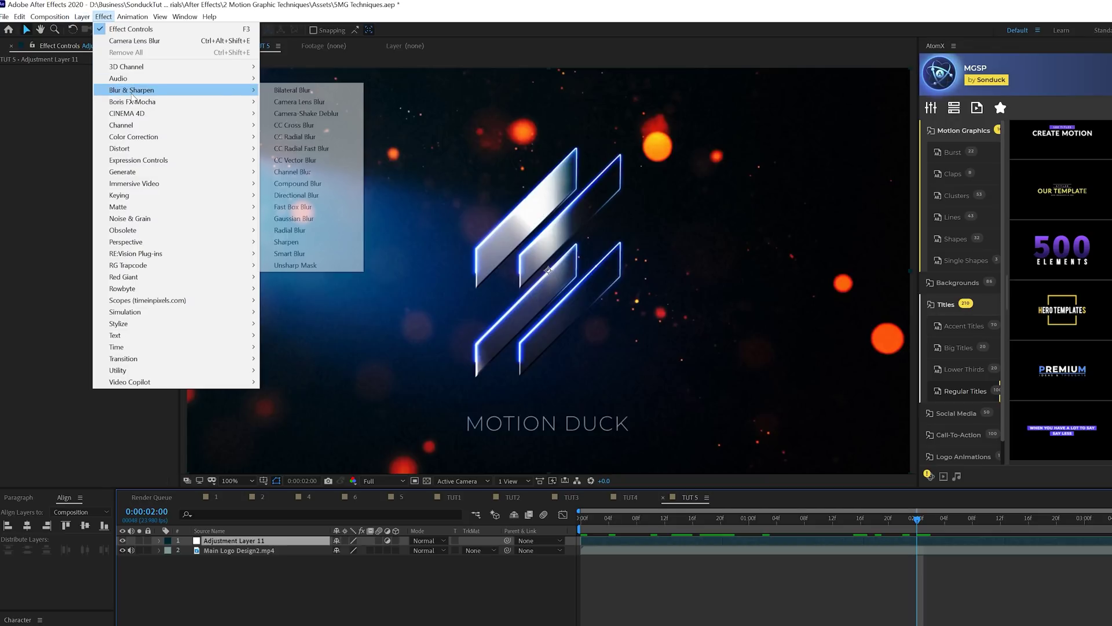
pyautogui.click(306, 102)
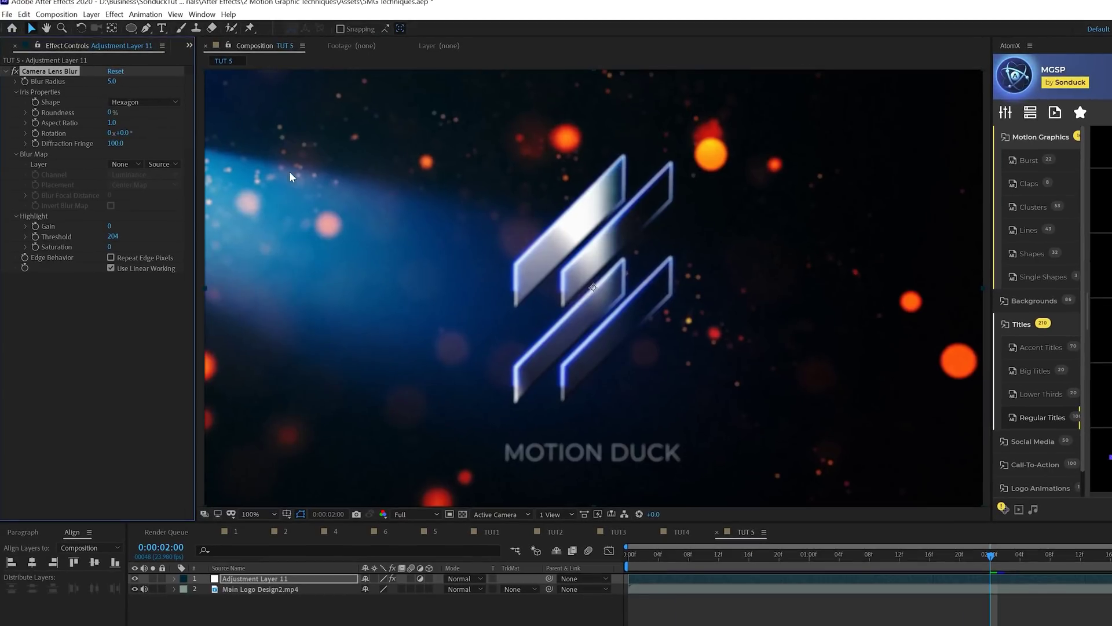
pyautogui.moveTo(187, 87); pyautogui.dragTo(151, 87)
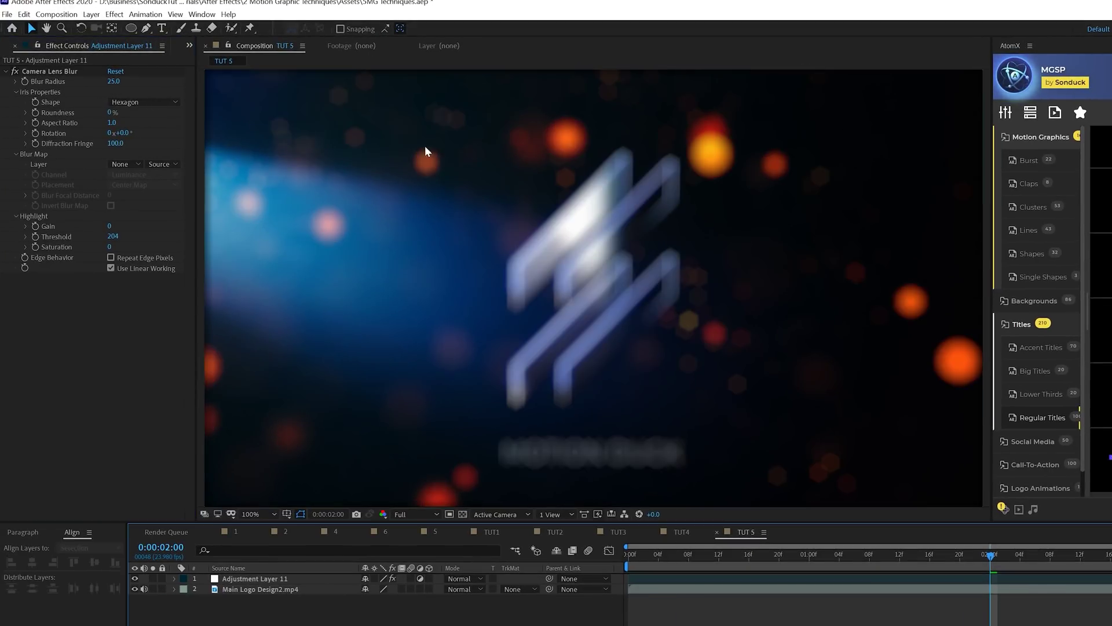
pyautogui.press('.')
pyautogui.moveTo(367, 153); pyautogui.dragTo(546, 304)
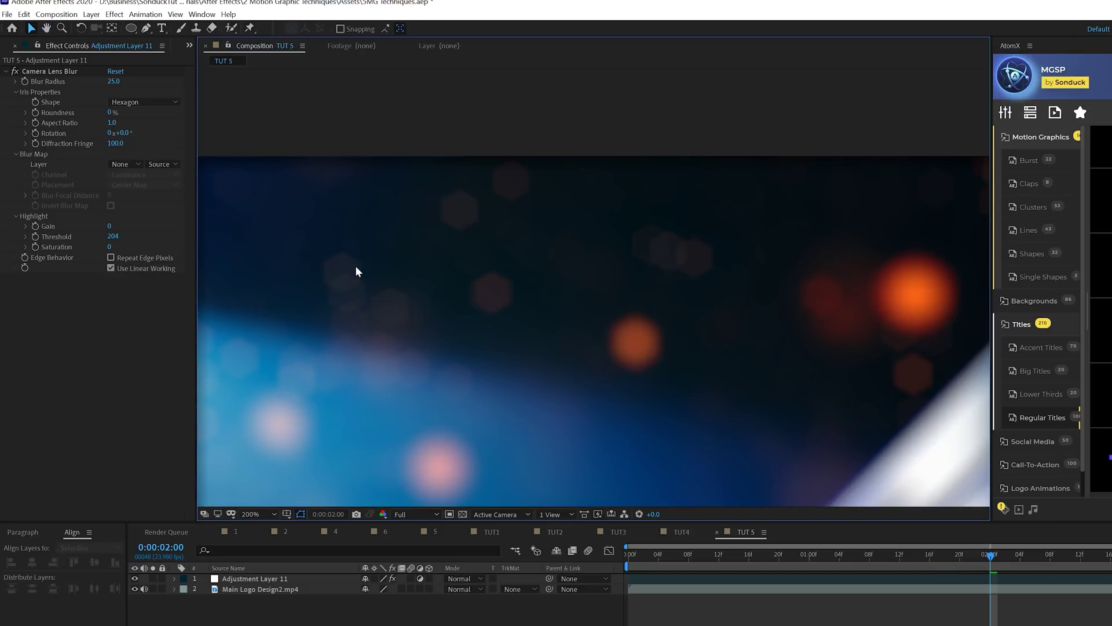
# Set the lens blur Iris Shape to Octagon and fit the composition back in view.
pyautogui.click(126, 102)
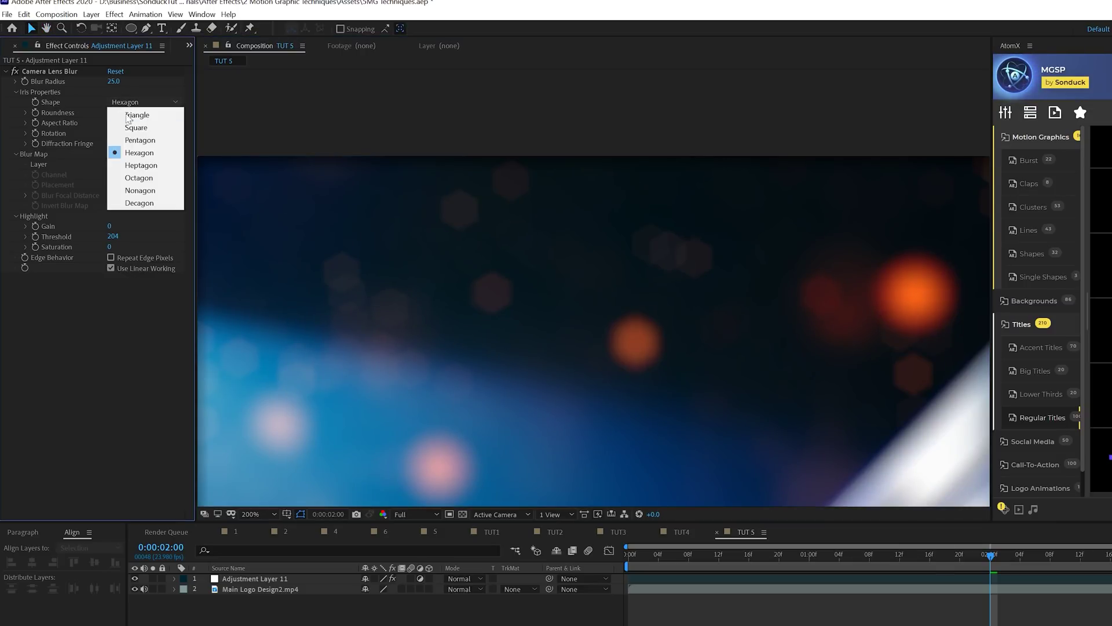
pyautogui.click(142, 178)
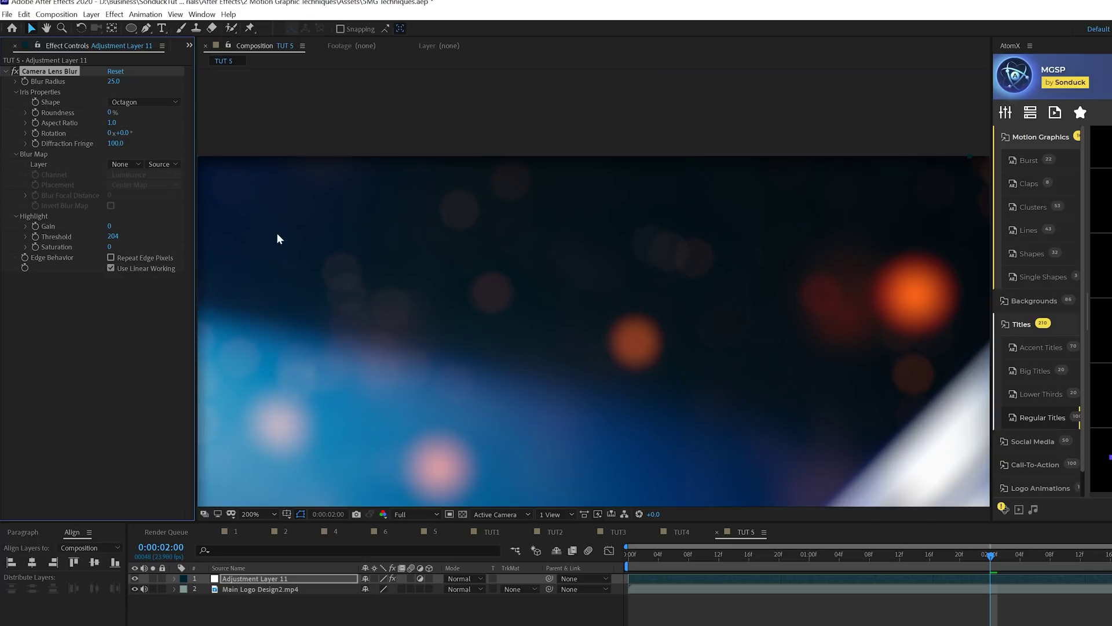
pyautogui.click(145, 105)
pyautogui.press('Escape')
pyautogui.hotkey('shift', '/')
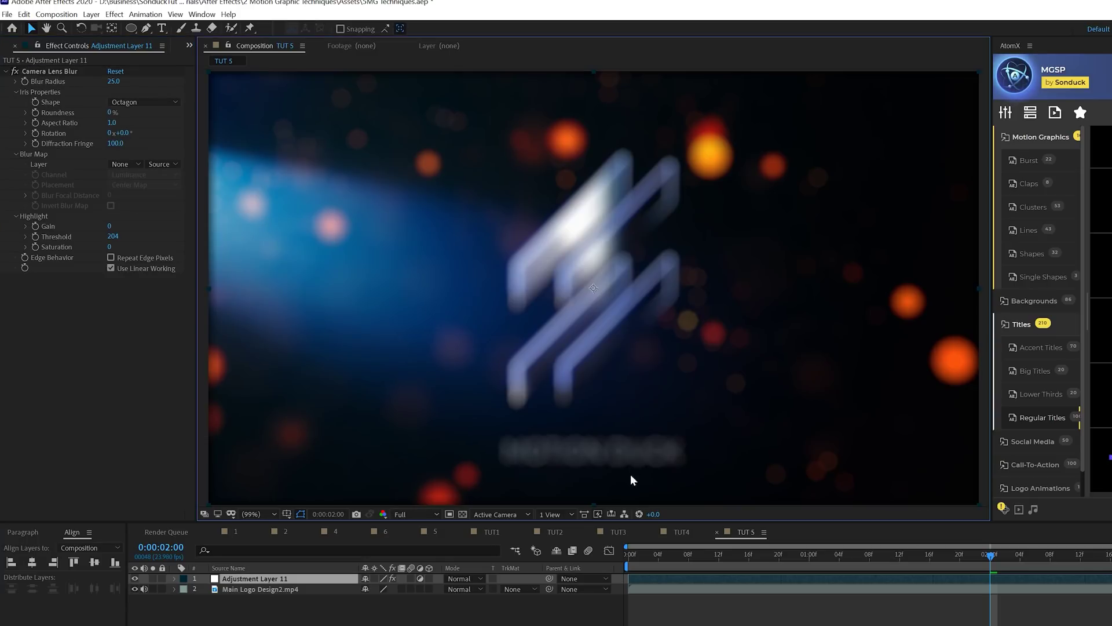
pyautogui.click(637, 553)
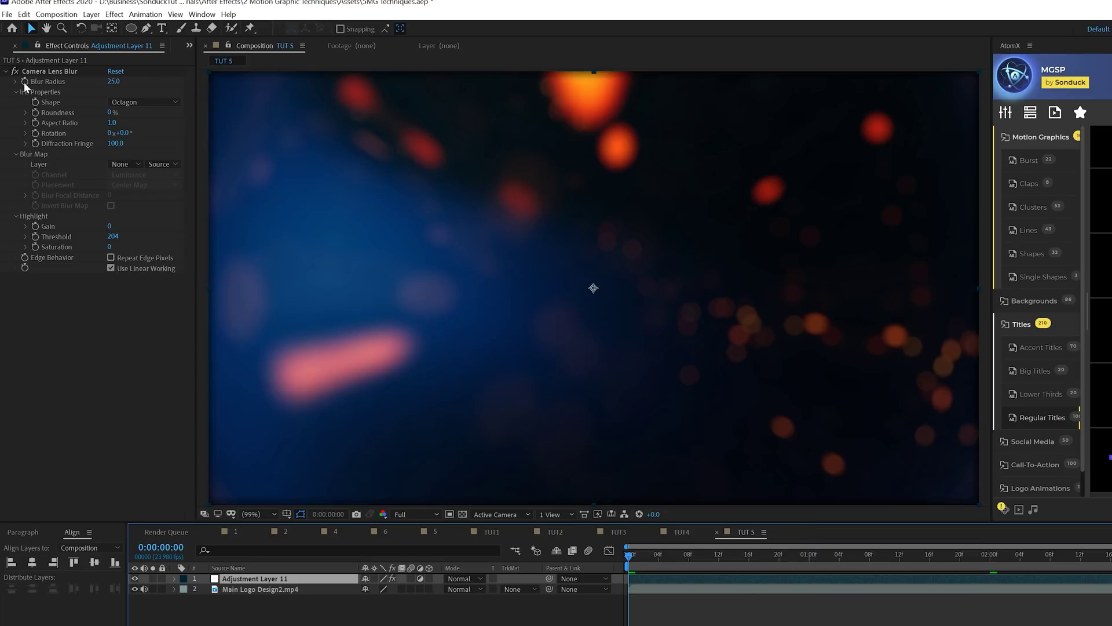
# Keyframe Blur Radius at the start, set it to 0 near three seconds, then scrub to check.
pyautogui.click(26, 72)
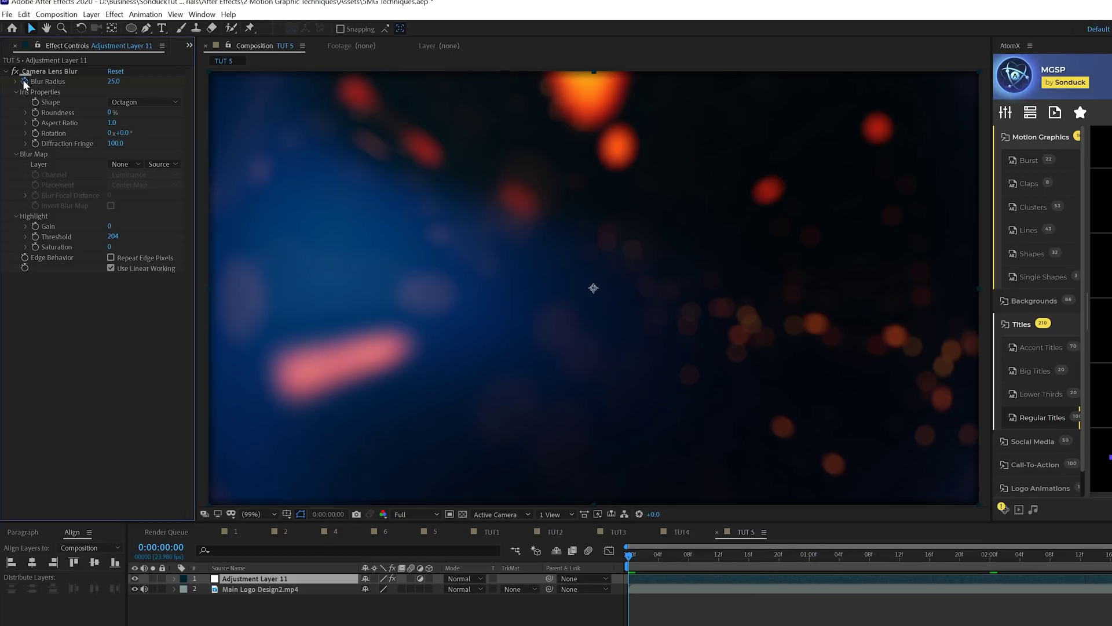
pyautogui.click(822, 560)
pyautogui.press('space')
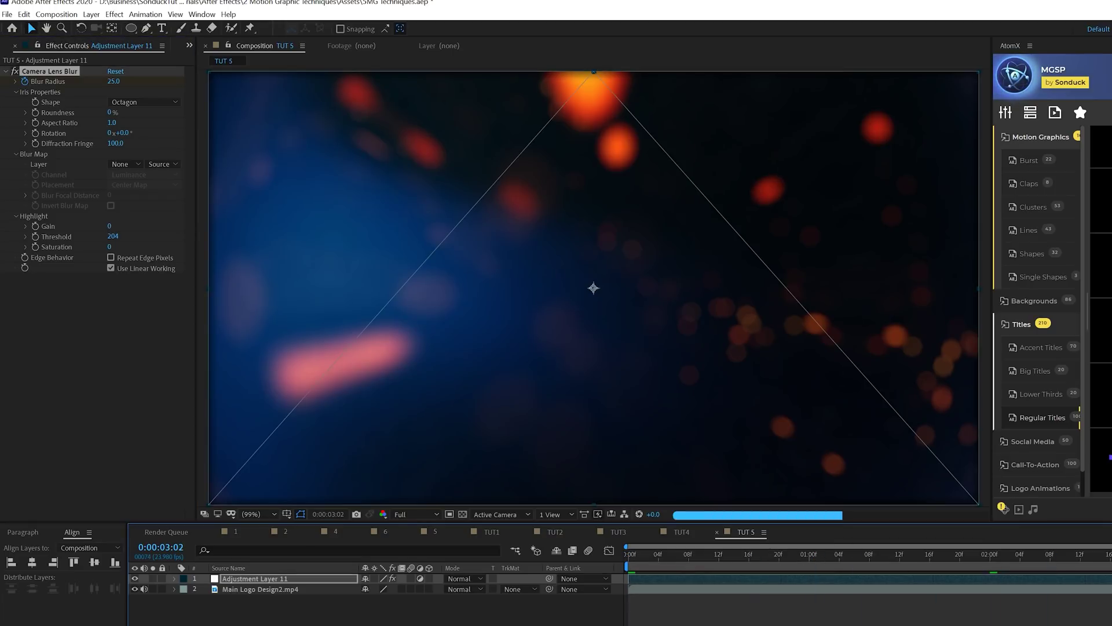
pyautogui.moveTo(113, 81); pyautogui.dragTo(87, 82)
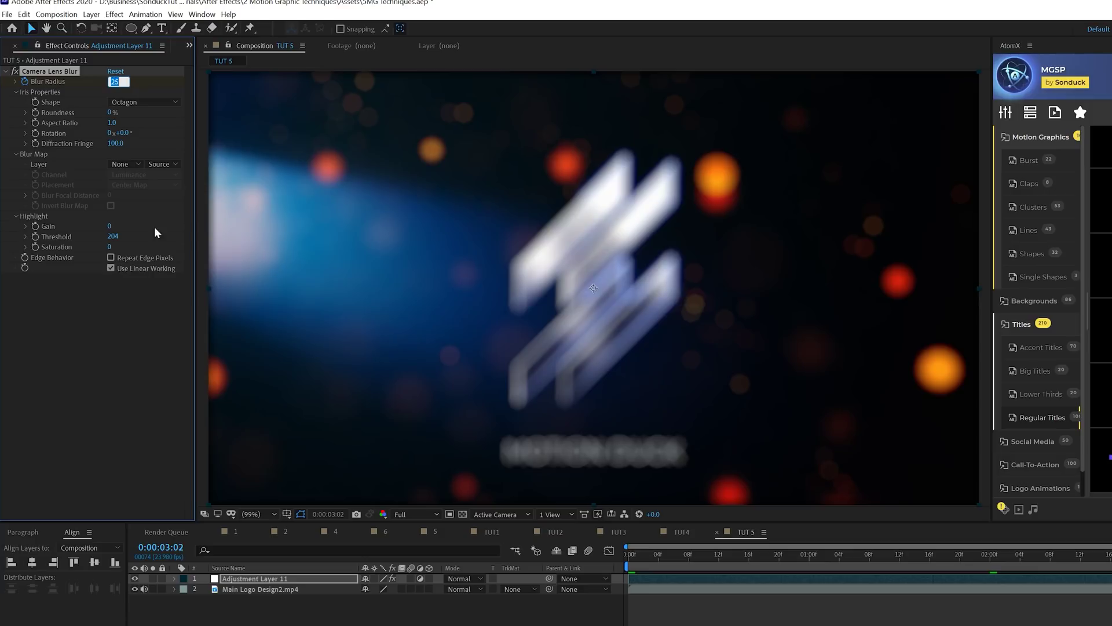
pyautogui.click(131, 355)
pyautogui.click(692, 561)
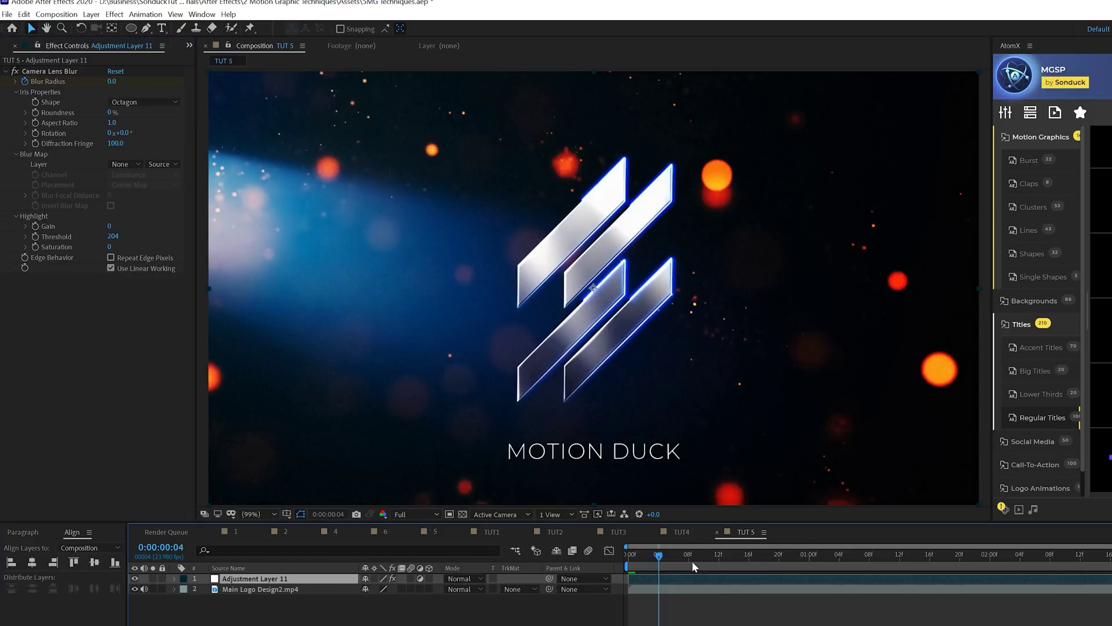
pyautogui.click(786, 564)
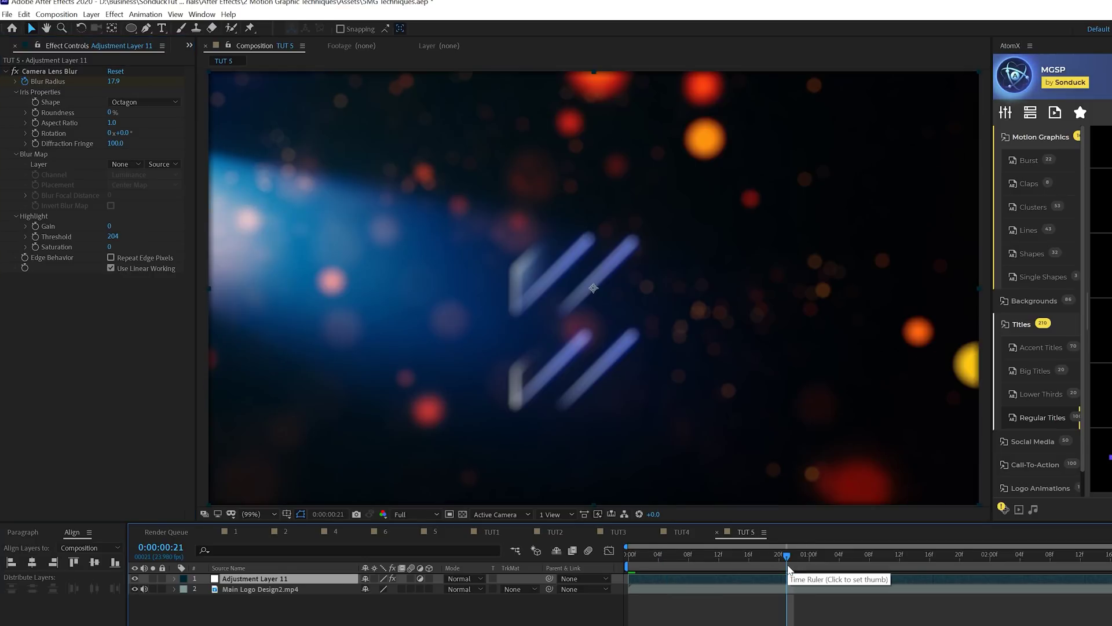
pyautogui.click(893, 556)
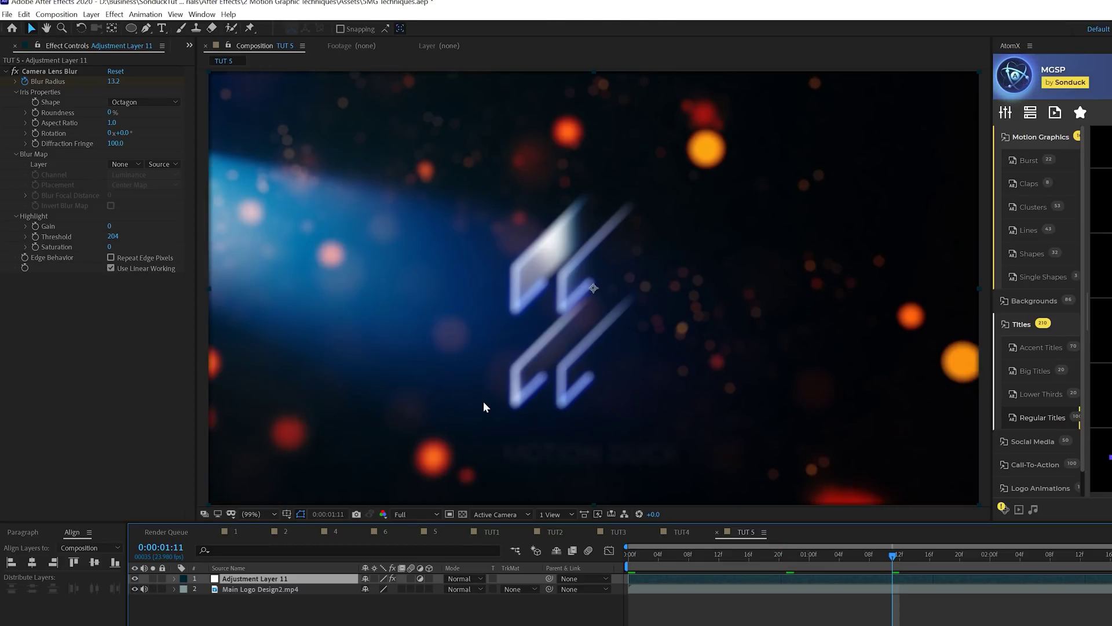
# Draw an elliptical mask around the logo and set it to Subtract.
pyautogui.click(135, 30)
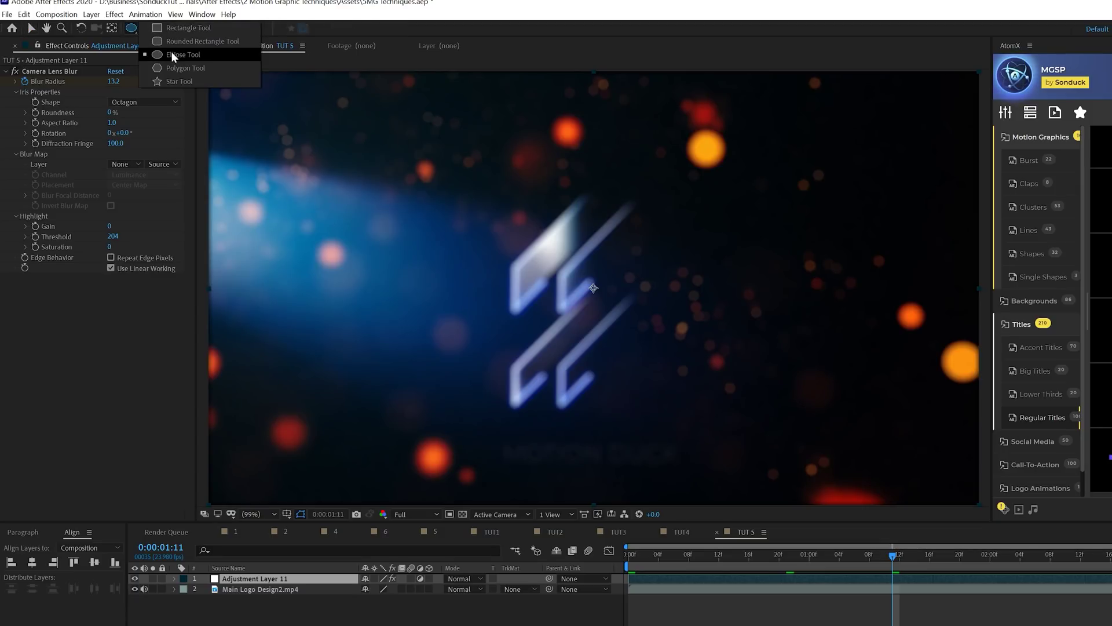
pyautogui.click(173, 56)
pyautogui.press(',')
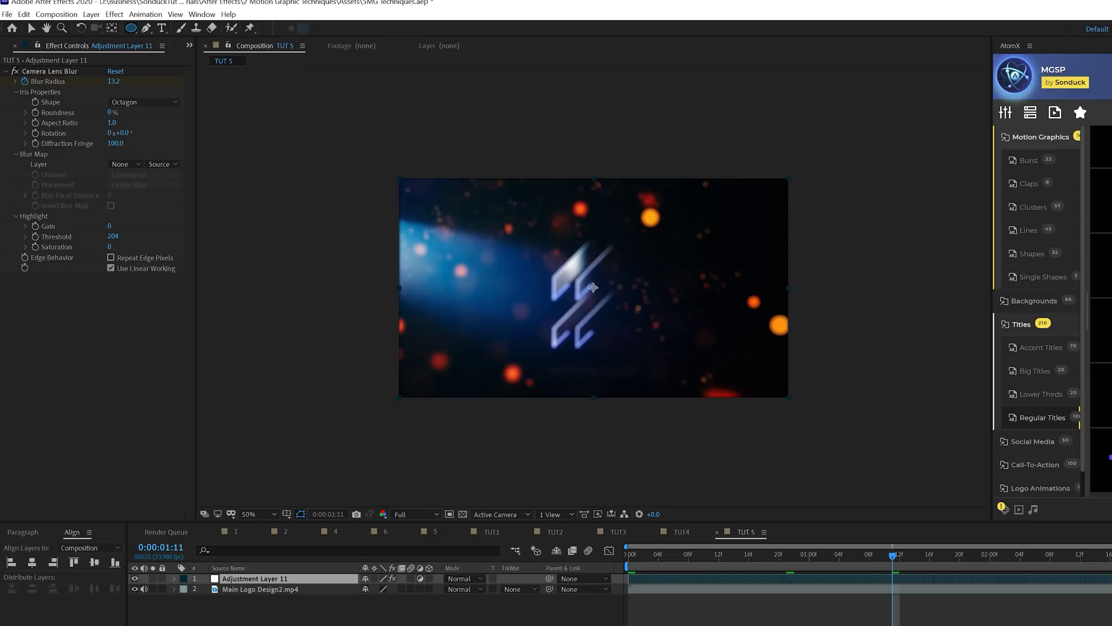
pyautogui.moveTo(593, 288); pyautogui.dragTo(675, 370)
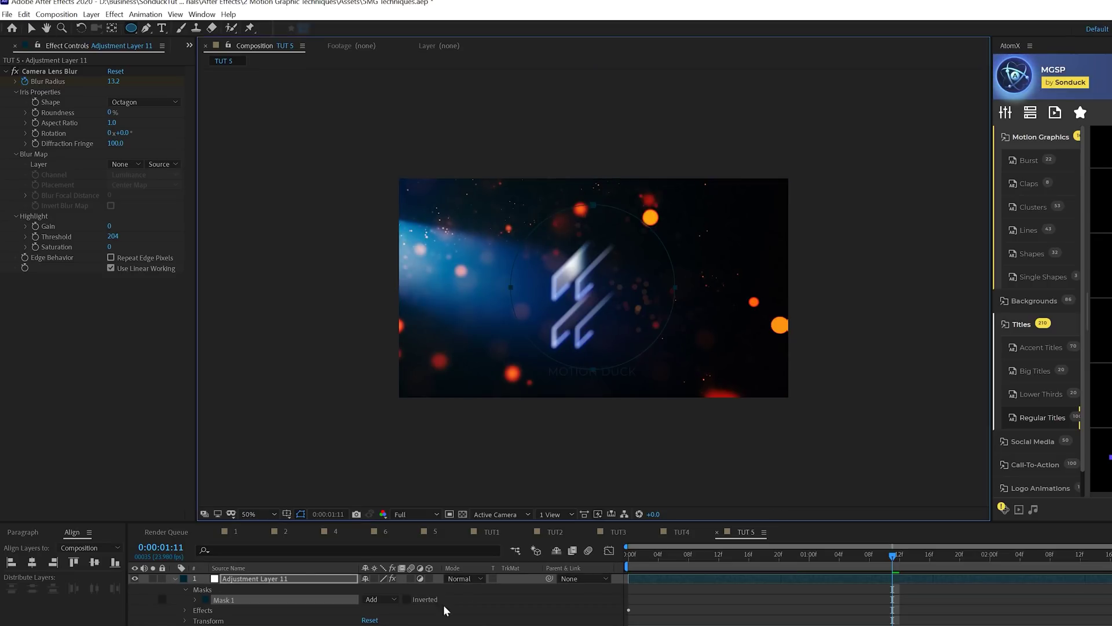
pyautogui.click(372, 600)
pyautogui.click(386, 566)
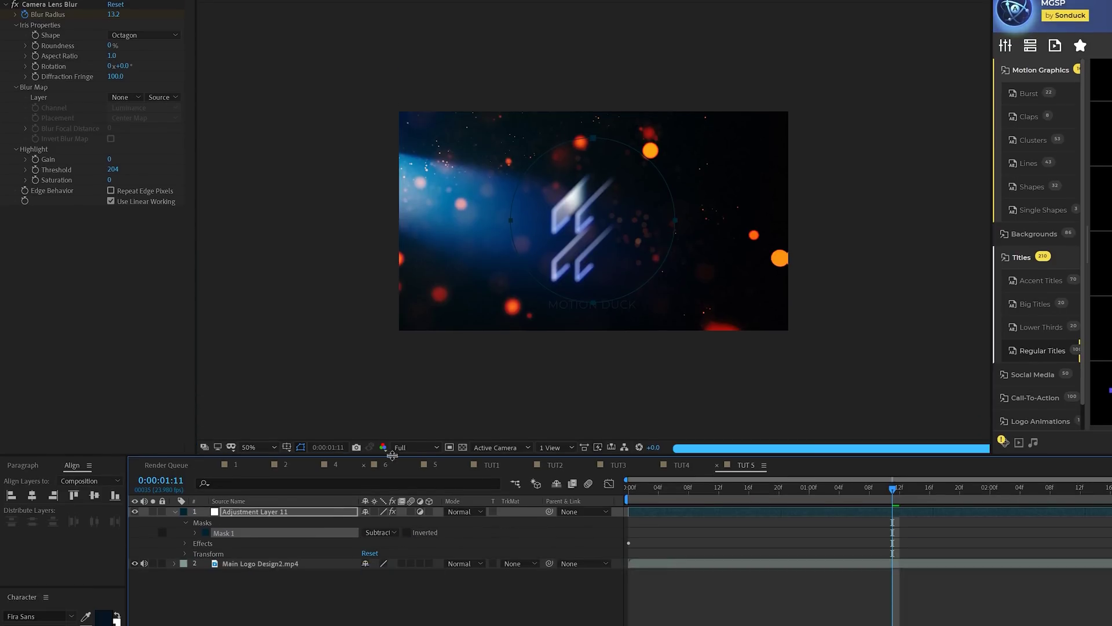
# Feather the mask 146 pixels, turn on Repeat Edge Pixels, and preview.
pyautogui.press('/')
pyautogui.press('f')
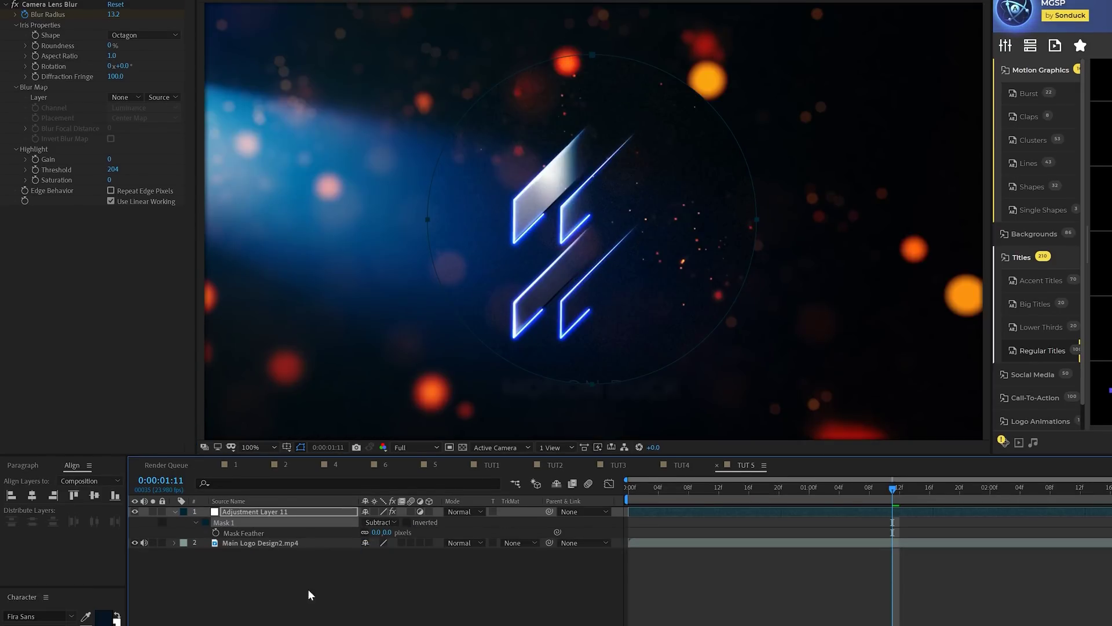
pyautogui.moveTo(372, 532); pyautogui.dragTo(500, 545)
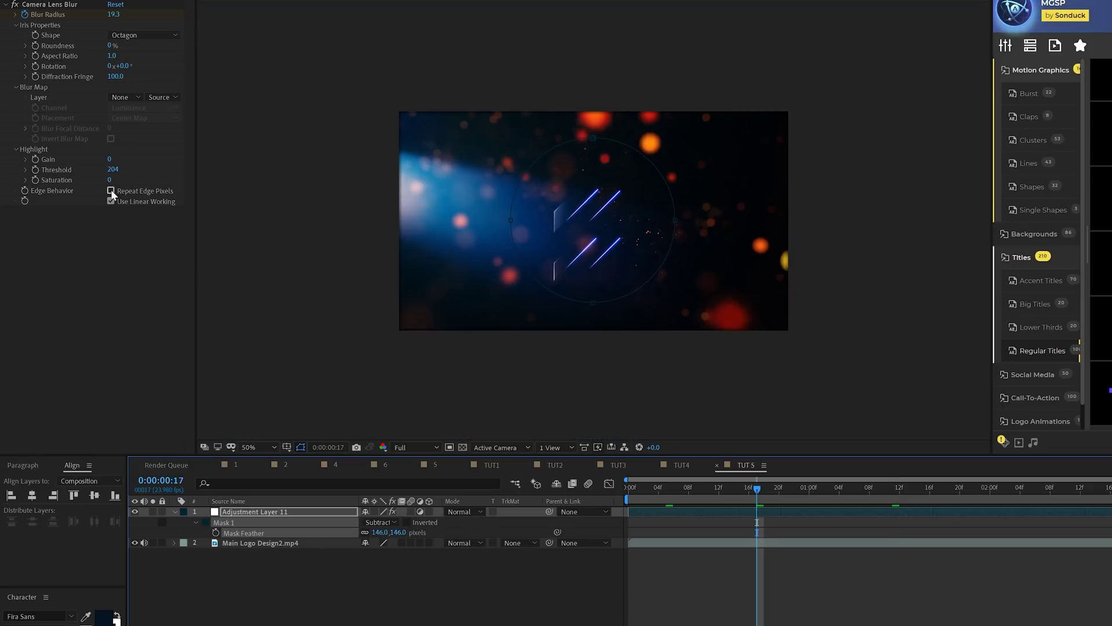
pyautogui.click(111, 192)
pyautogui.press('space')
pyautogui.press('/')
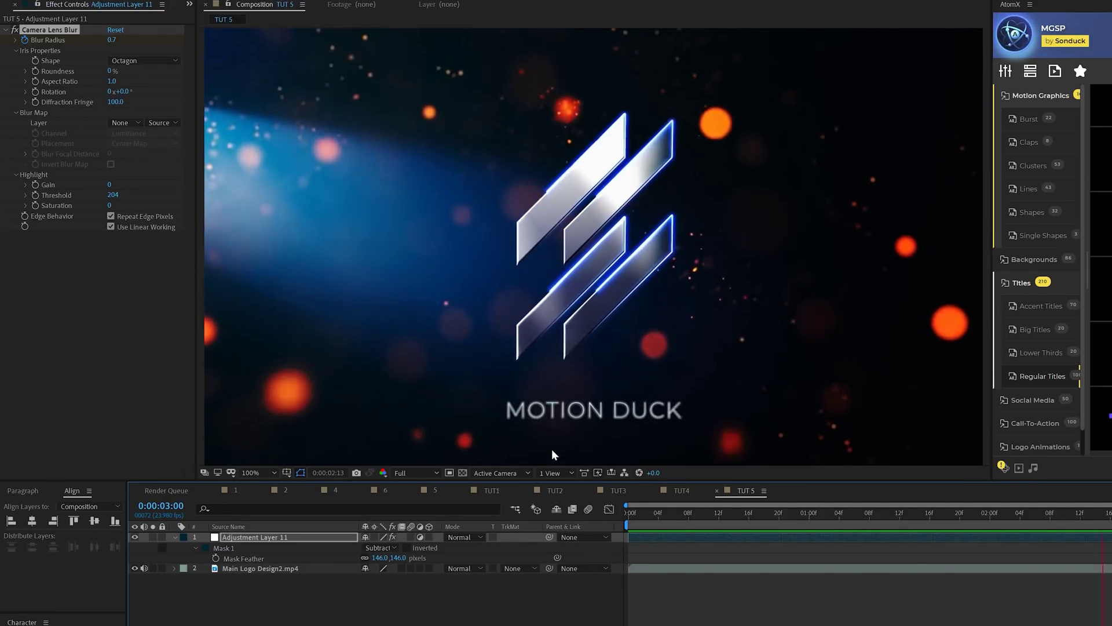
# Reveal the adjustment layer's Blur Radius keyframes with U.
pyautogui.press('u')
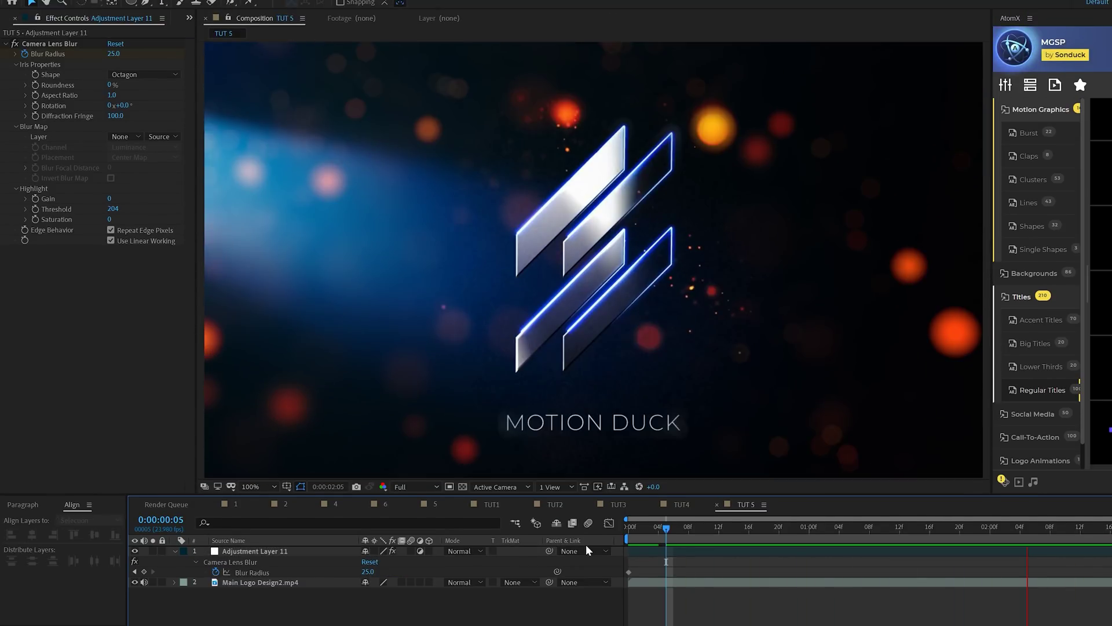